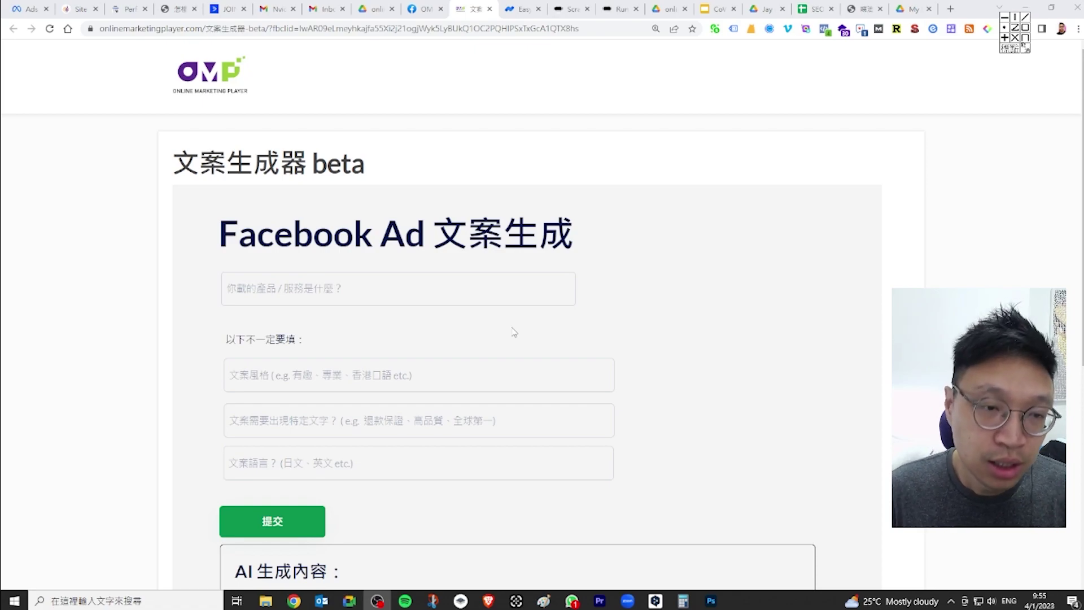
Step: Enter "bluetooth 耳機" as the product, generate the Facebook ad copy, and highlight the generated text
left_click(329, 286)
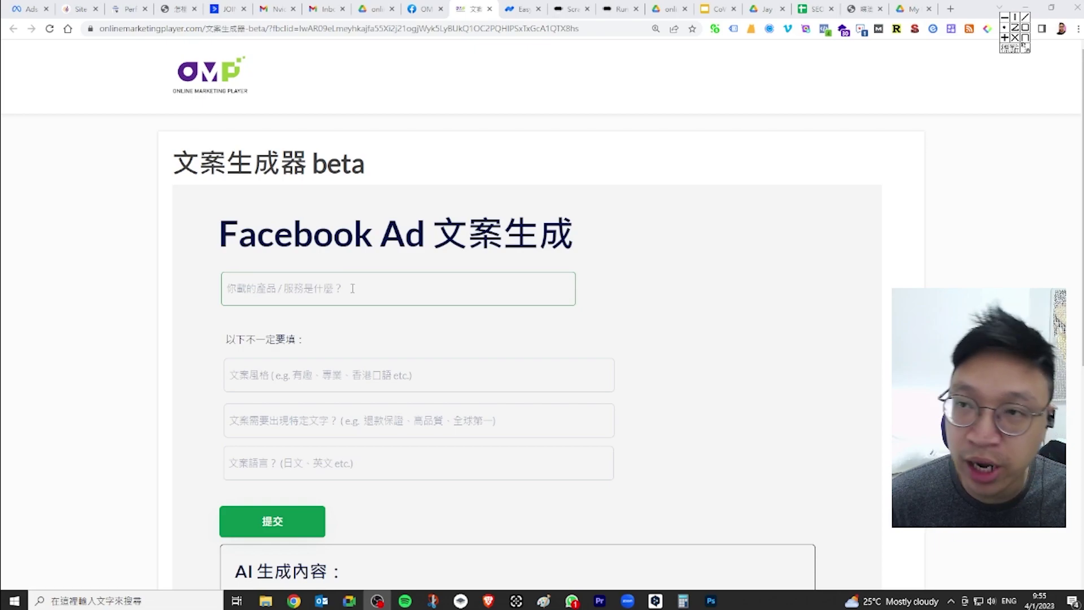
left_click(296, 287)
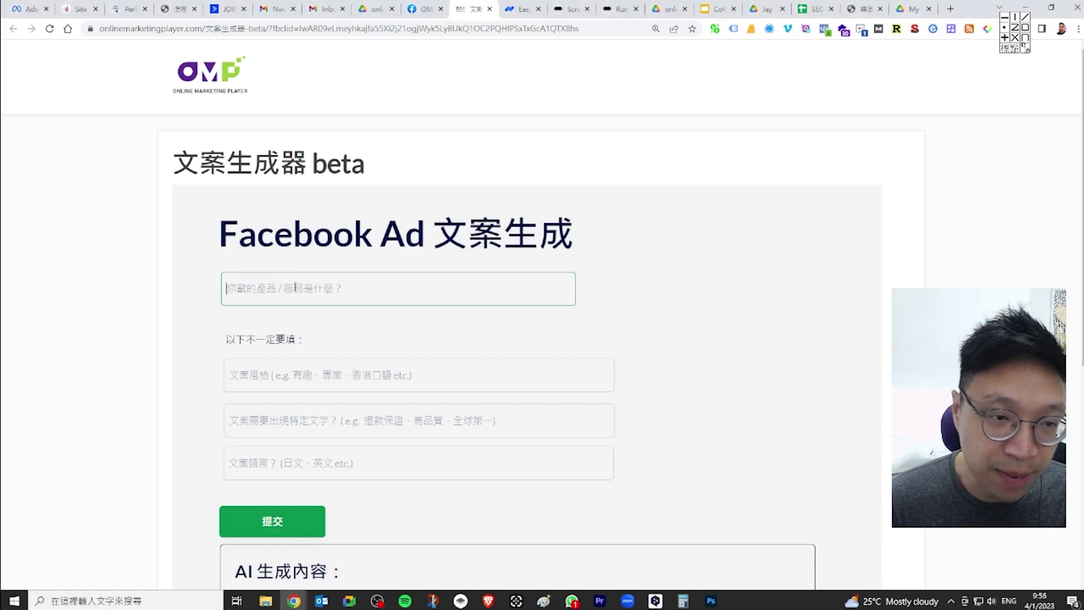
type("blue")
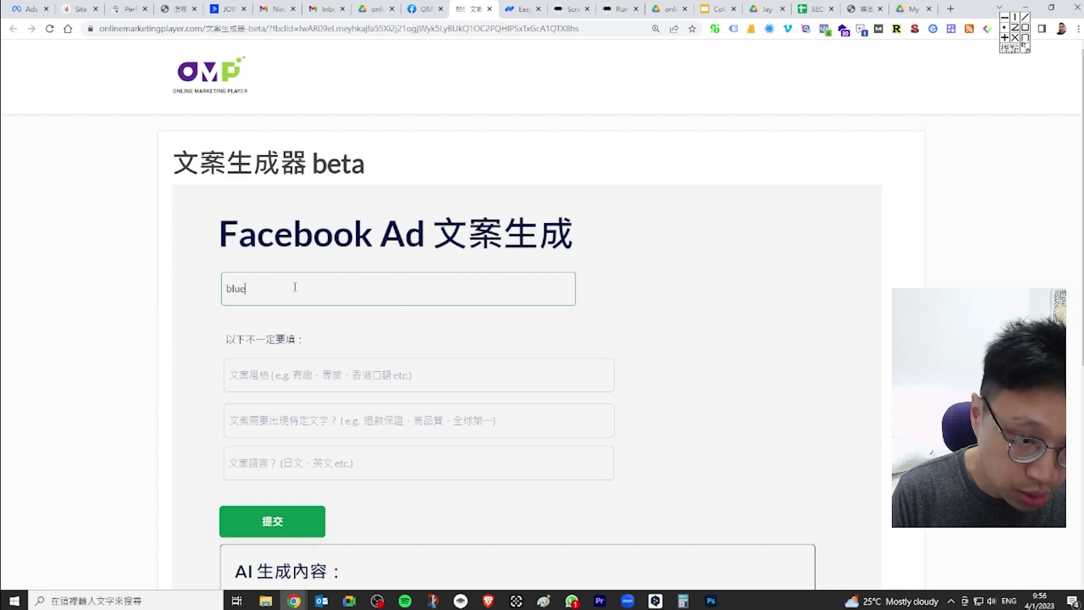
type("tooth")
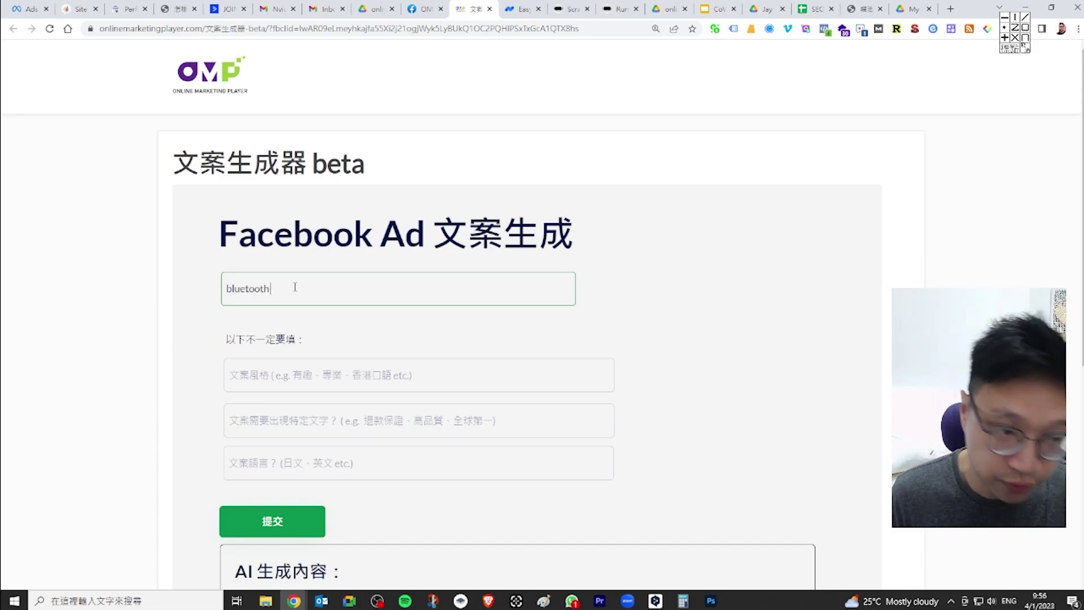
type(" 耳機")
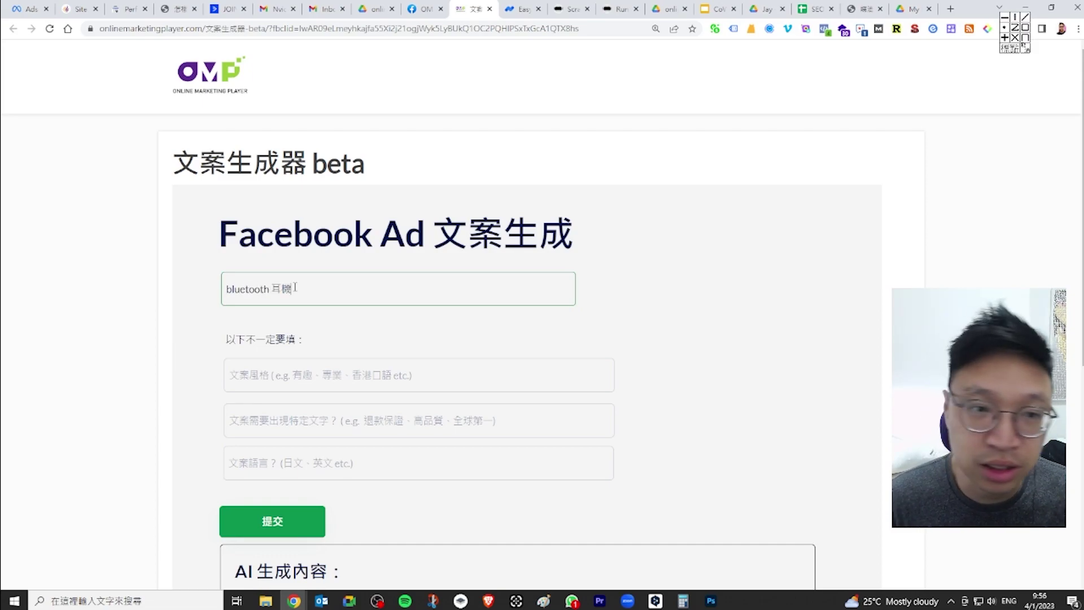
left_click(283, 526)
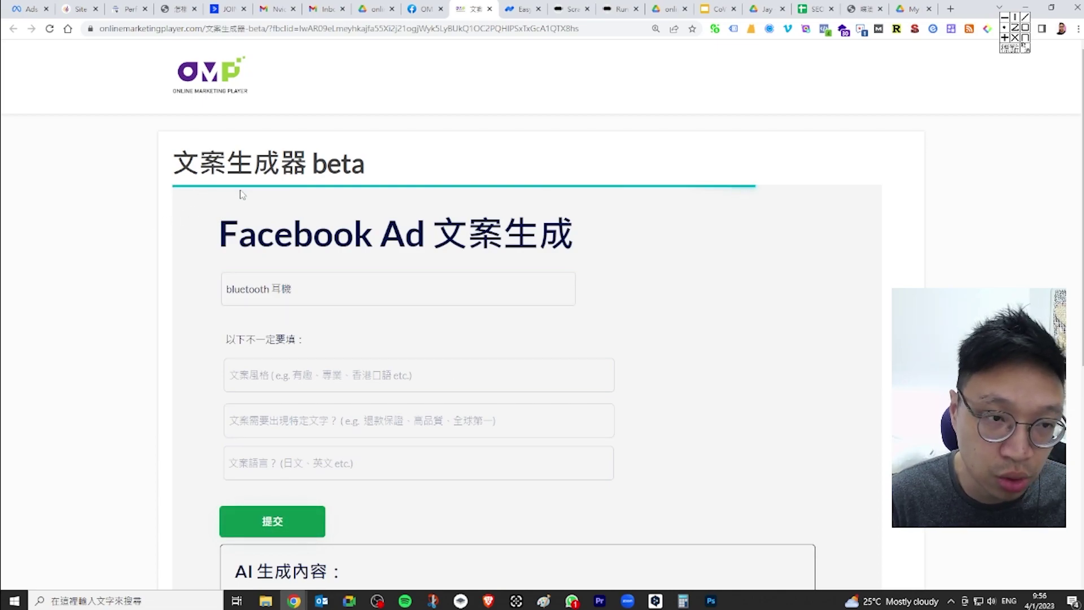
scroll(261, 502, "down", 3)
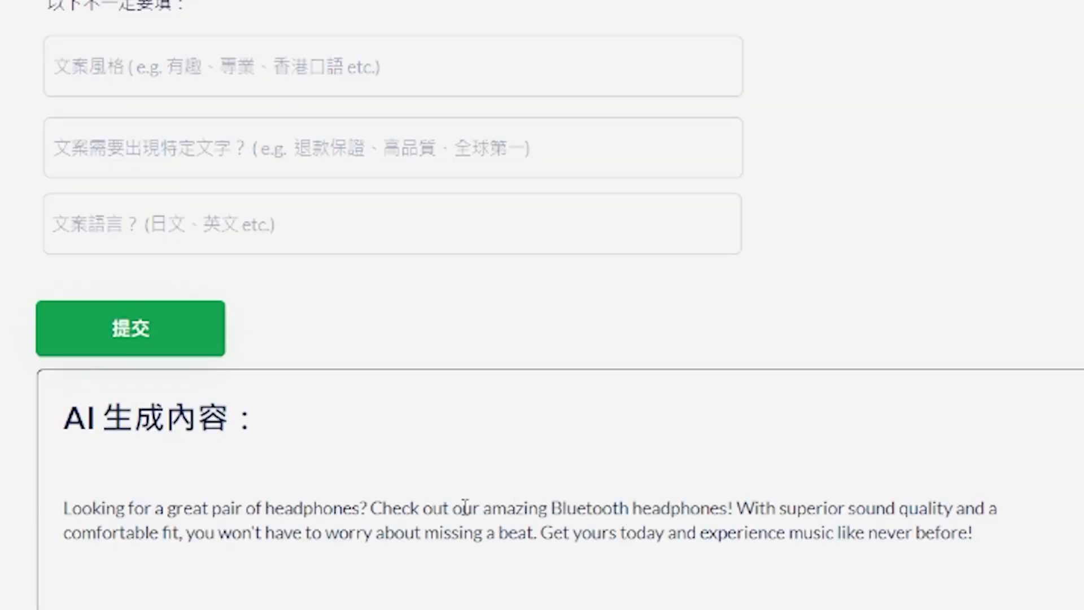
left_click_drag(961, 543, 64, 480)
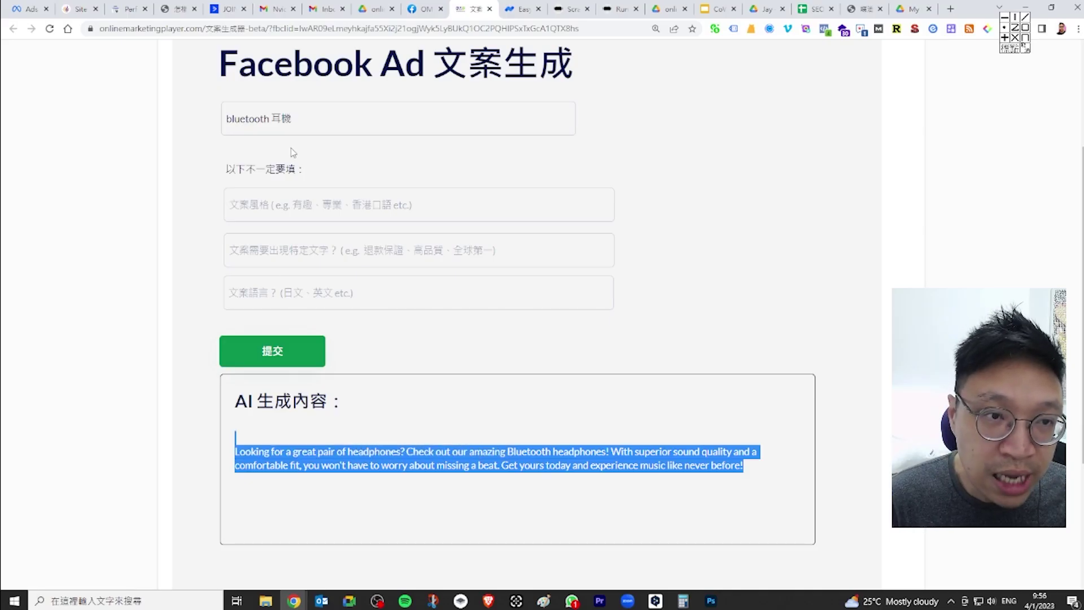
Step: Set the copy language to 中文, generate the ad copy again, and highlight the new text
scroll(291, 148, "up", 2)
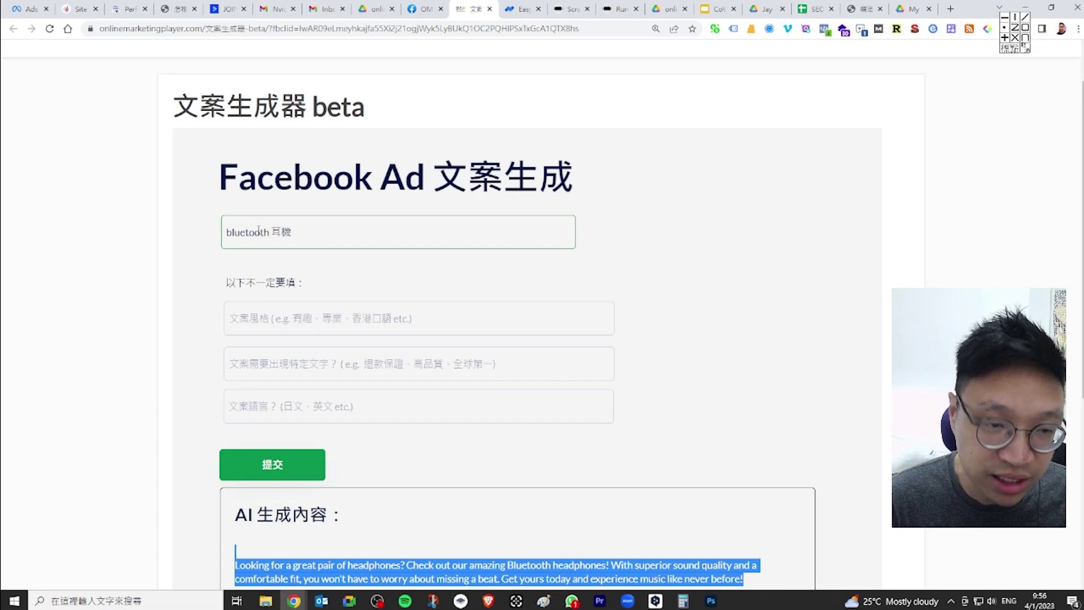
scroll(386, 277, "down", 2)
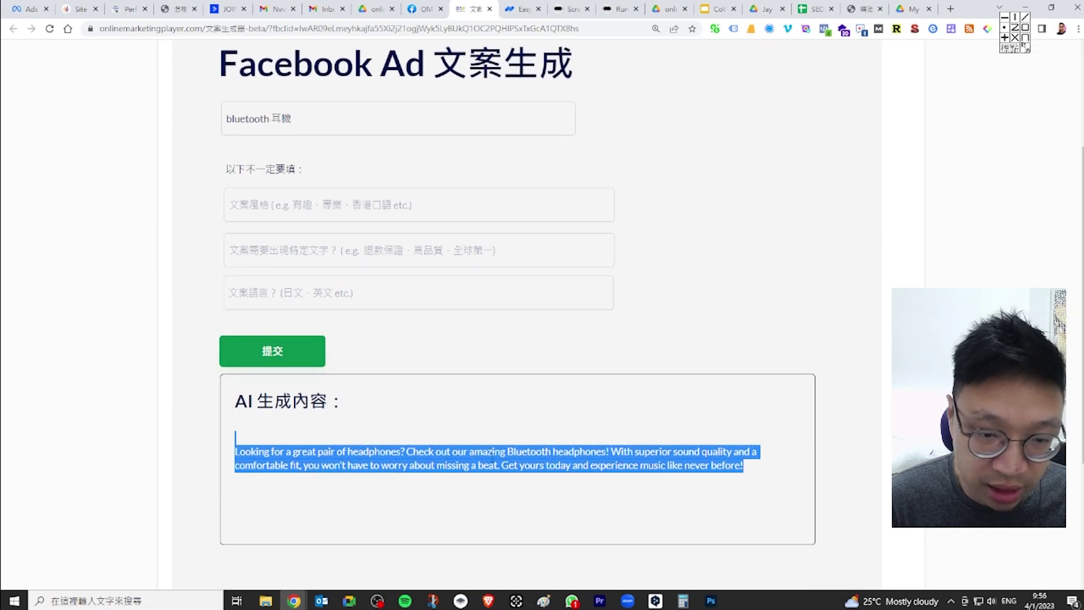
scroll(314, 332, "up", 1)
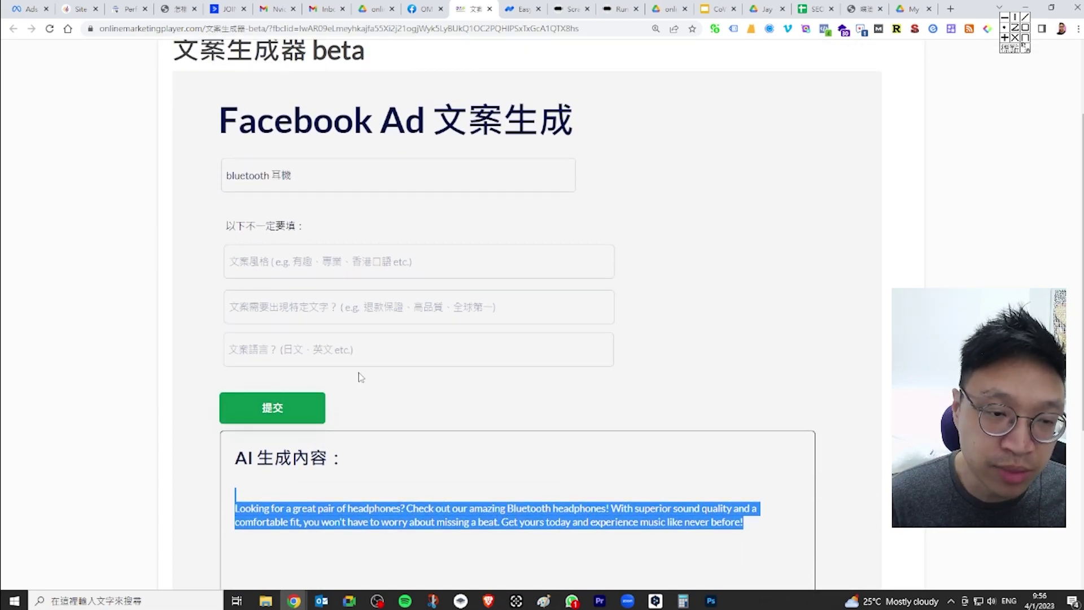
left_click(216, 357)
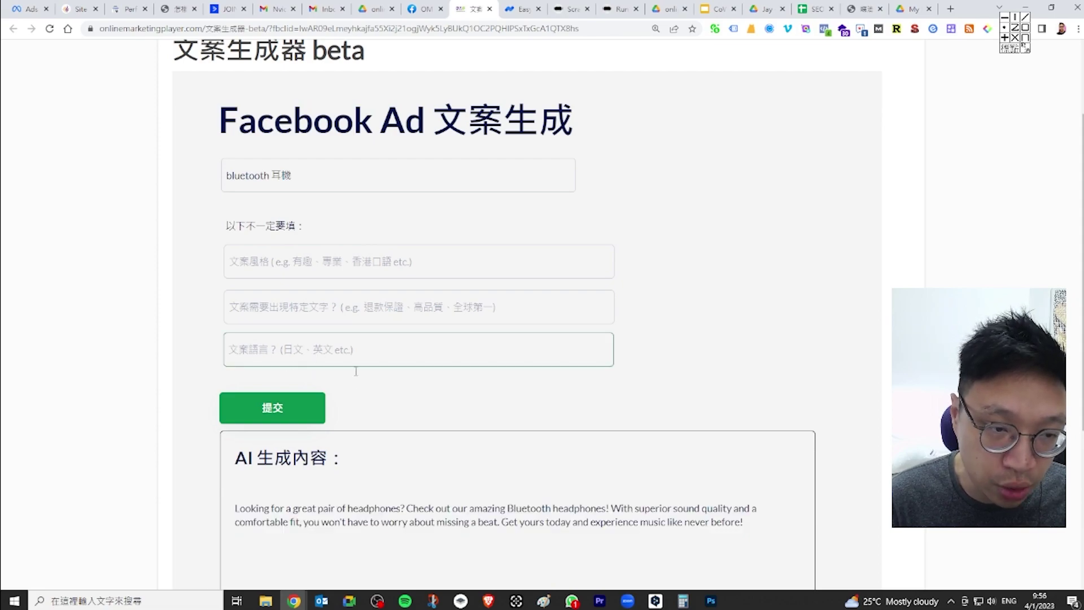
left_click(319, 341)
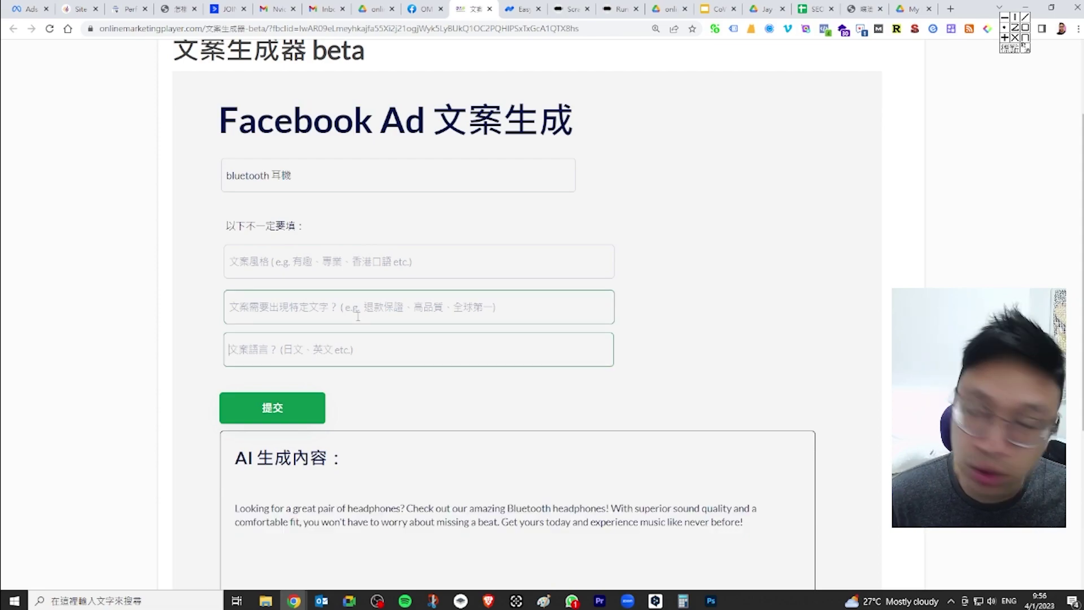
type("中文")
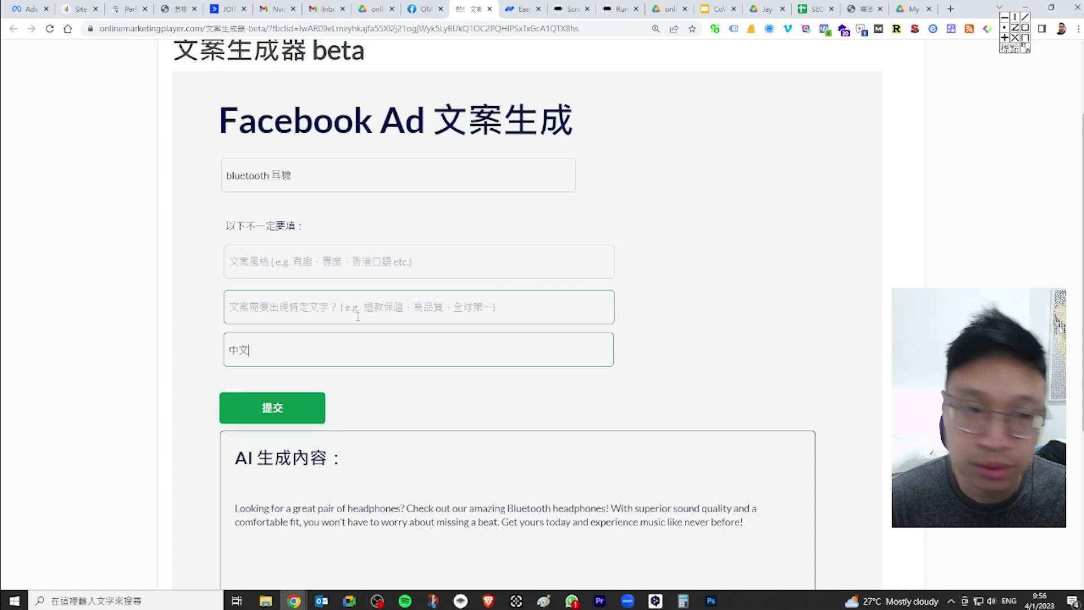
key("Tab")
scroll(460, 378, "up", 1)
scroll(429, 362, "down", 1)
scroll(396, 328, "up", 1)
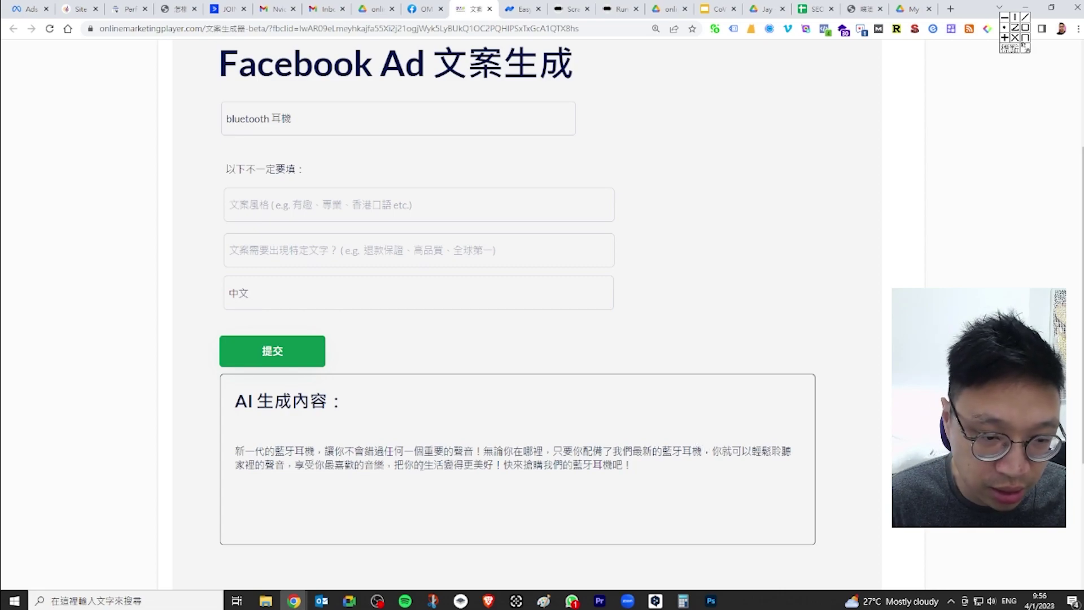
scroll(637, 449, "down", 1)
left_click_drag(633, 409, 221, 398)
Step: Generate another version of the copy with the same settings and highlight it
scroll(627, 274, "up", 2)
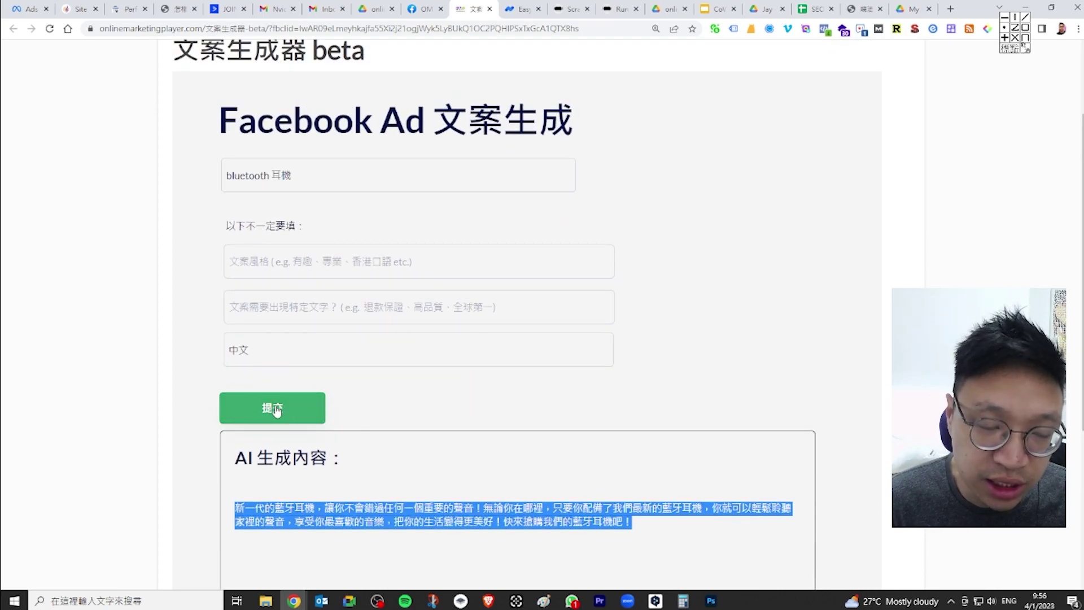
left_click(277, 409)
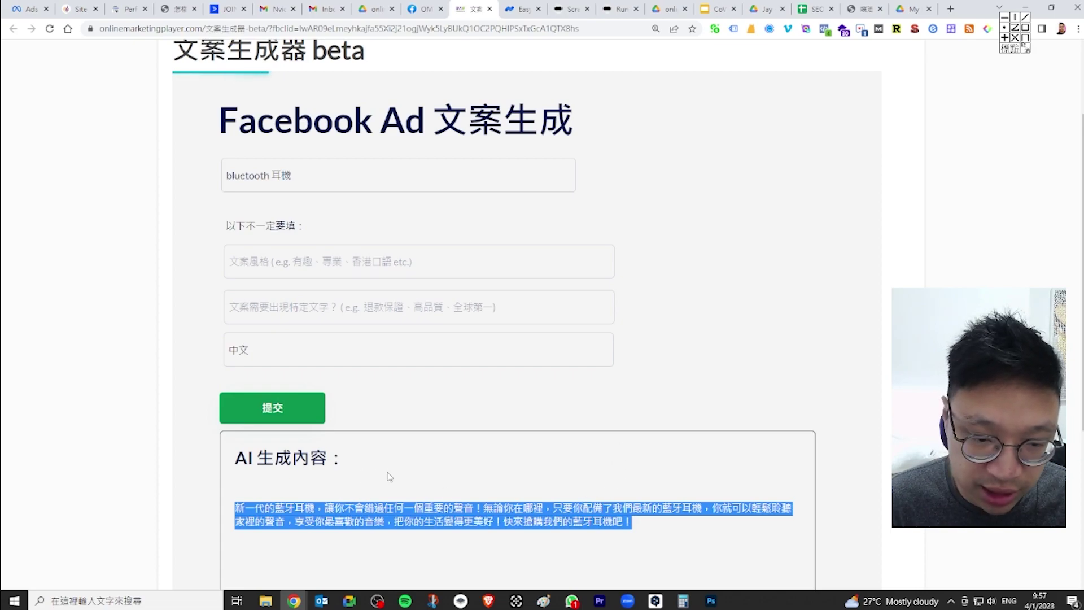
left_click_drag(377, 531, 232, 509)
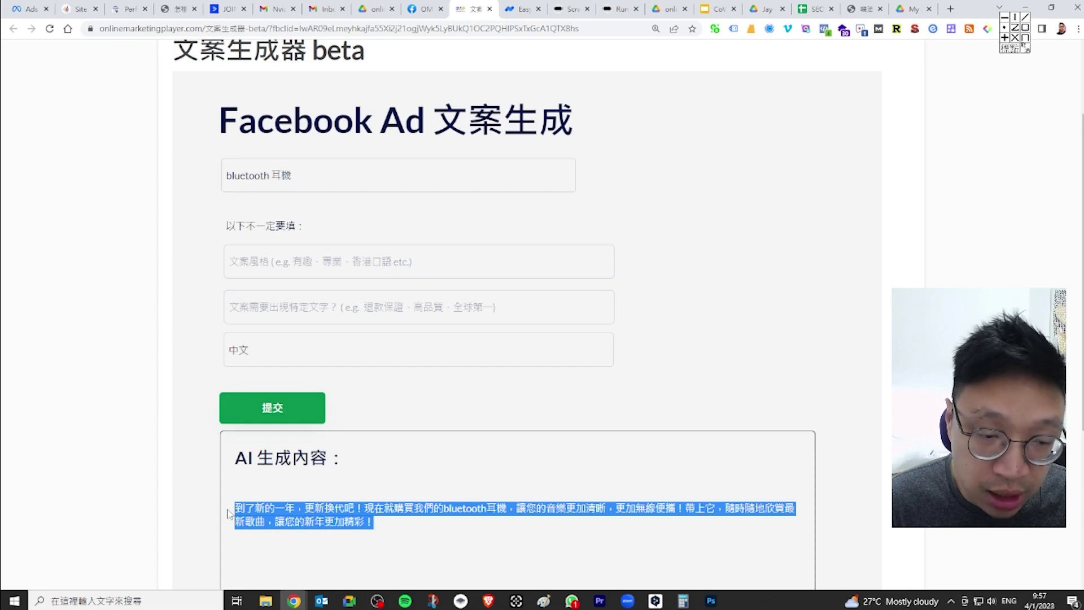
scroll(531, 307, "up", 3)
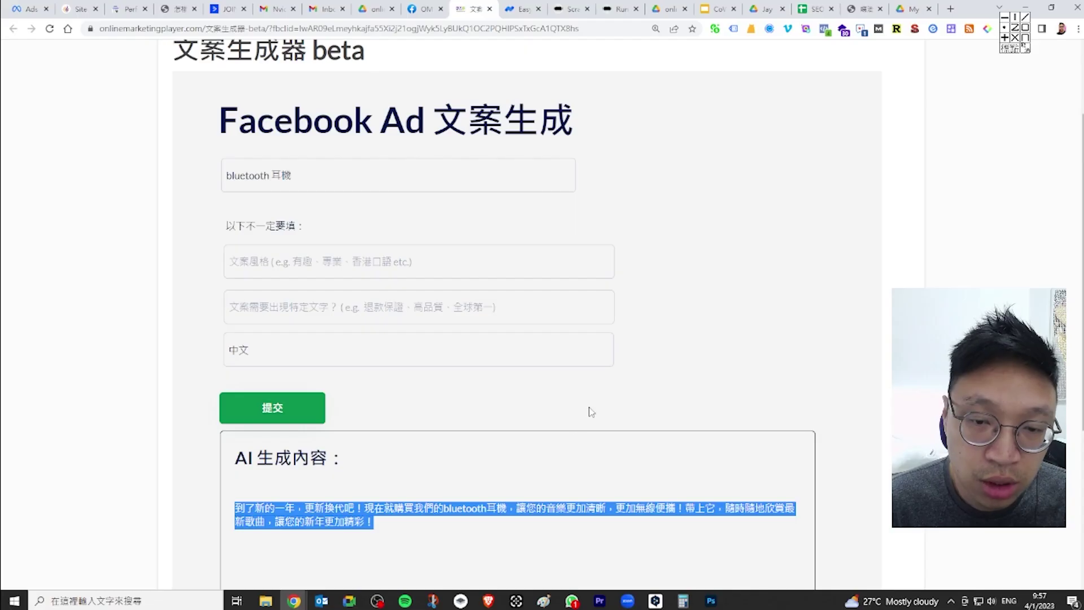
Step: Change the copy language to 香港中文 and regenerate the ad copy
left_click(495, 353)
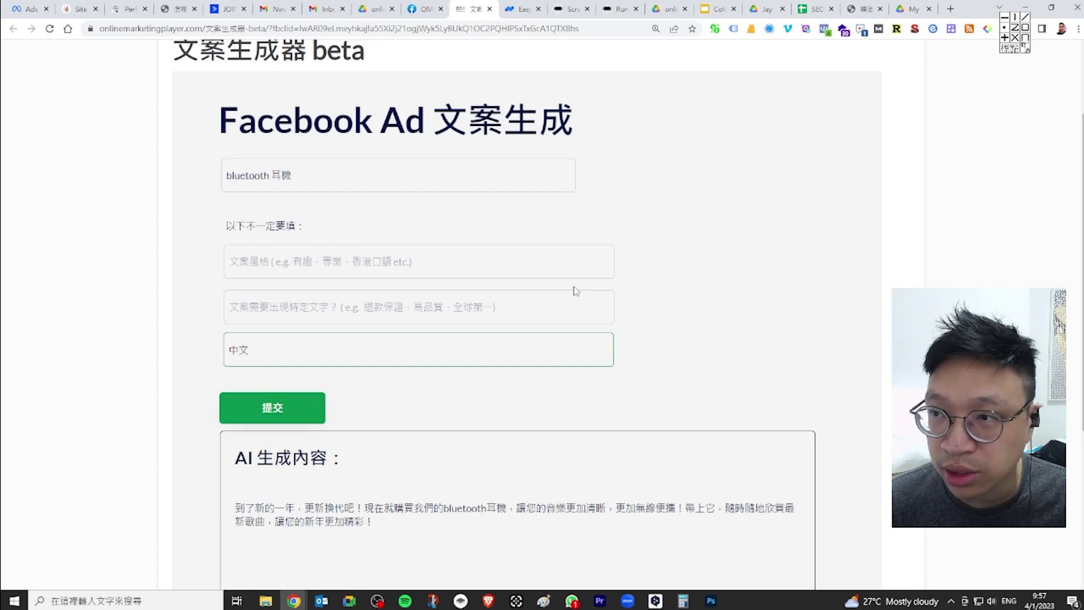
type("香")
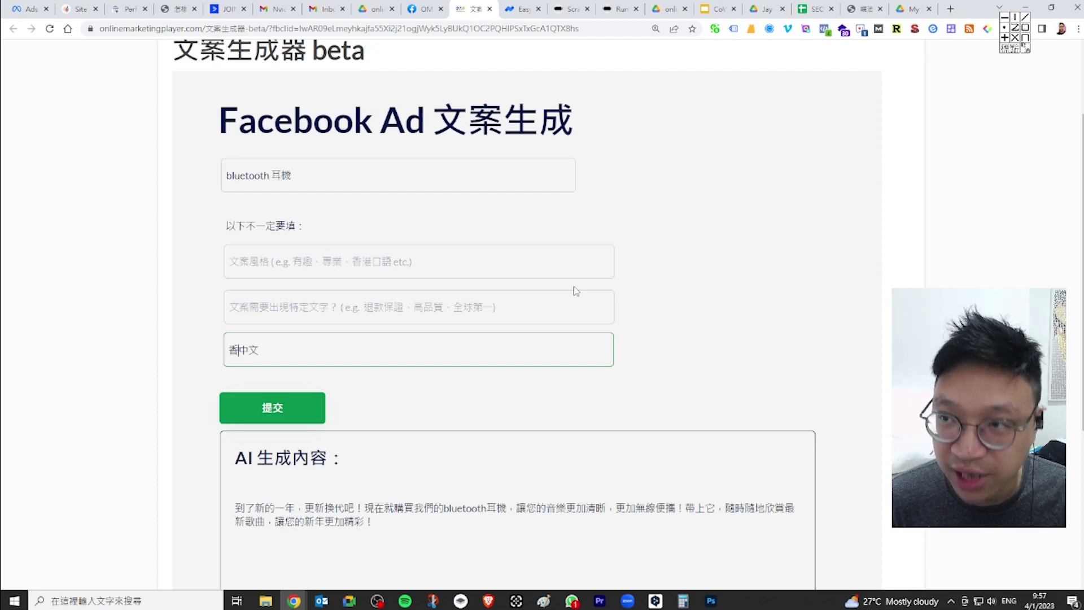
type("港")
left_click(811, 384)
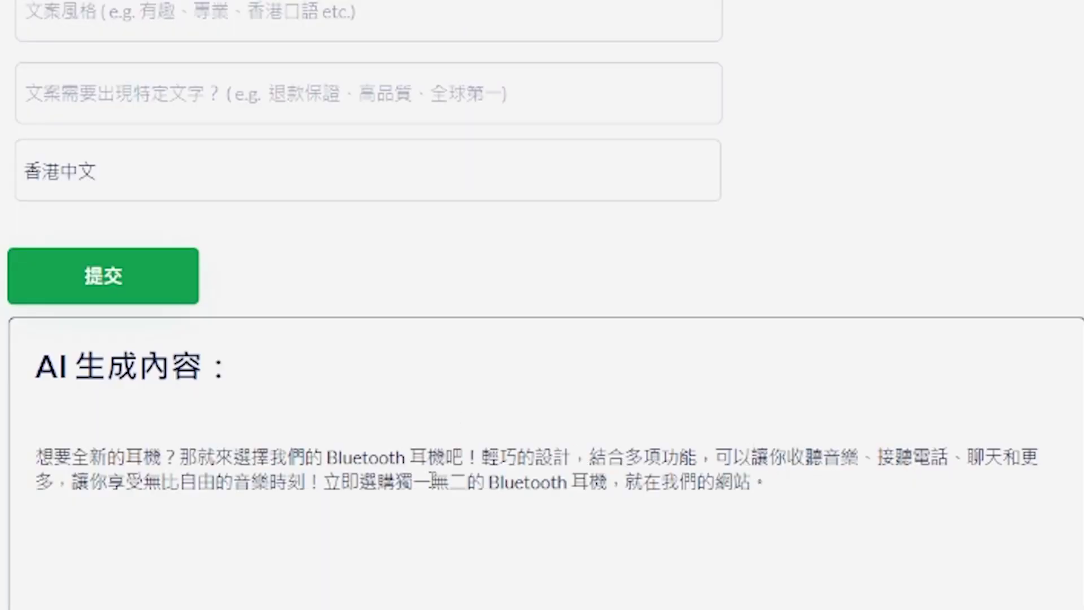
left_click(68, 176)
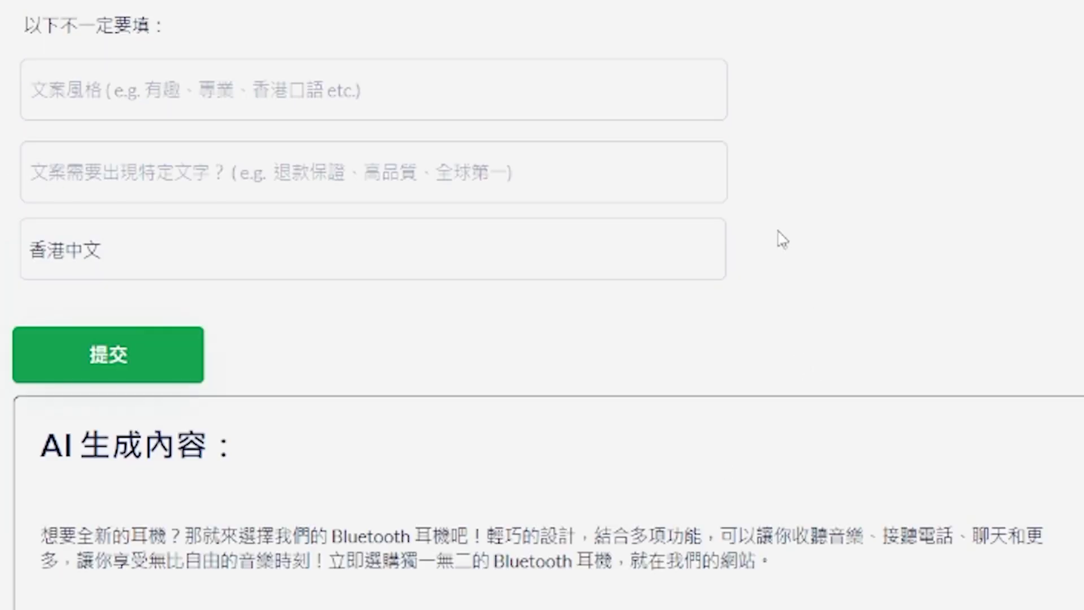
Step: Set the copy style to "funny"
left_click(101, 101)
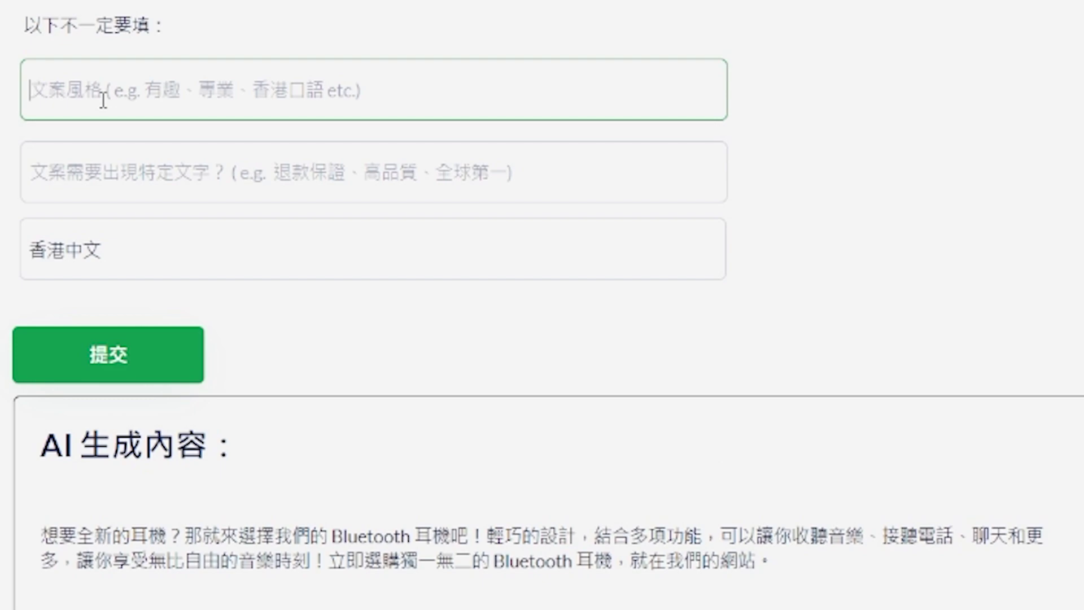
type("fu")
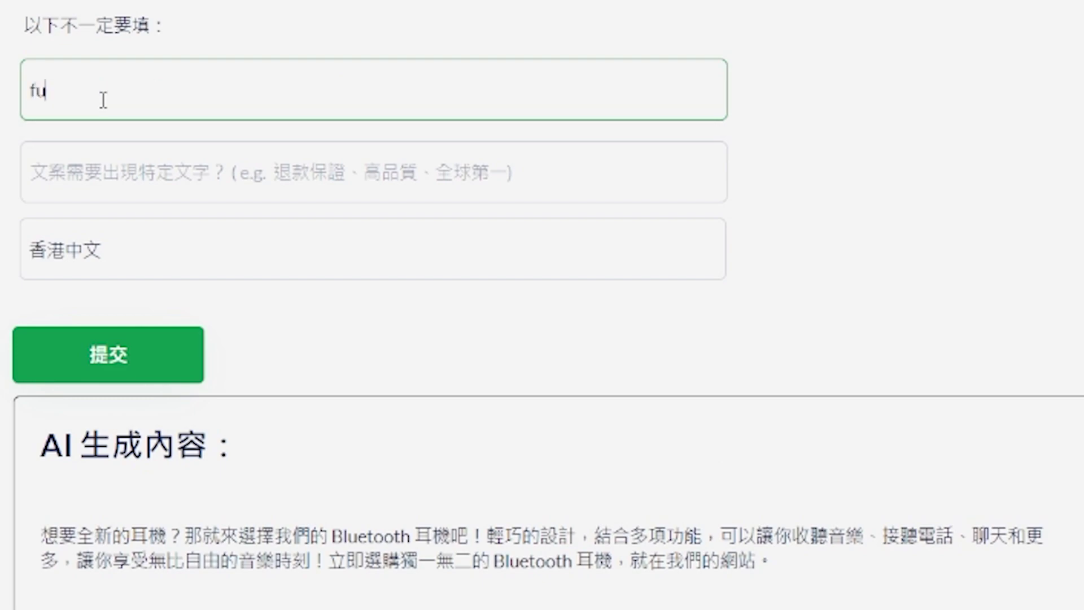
type("nny")
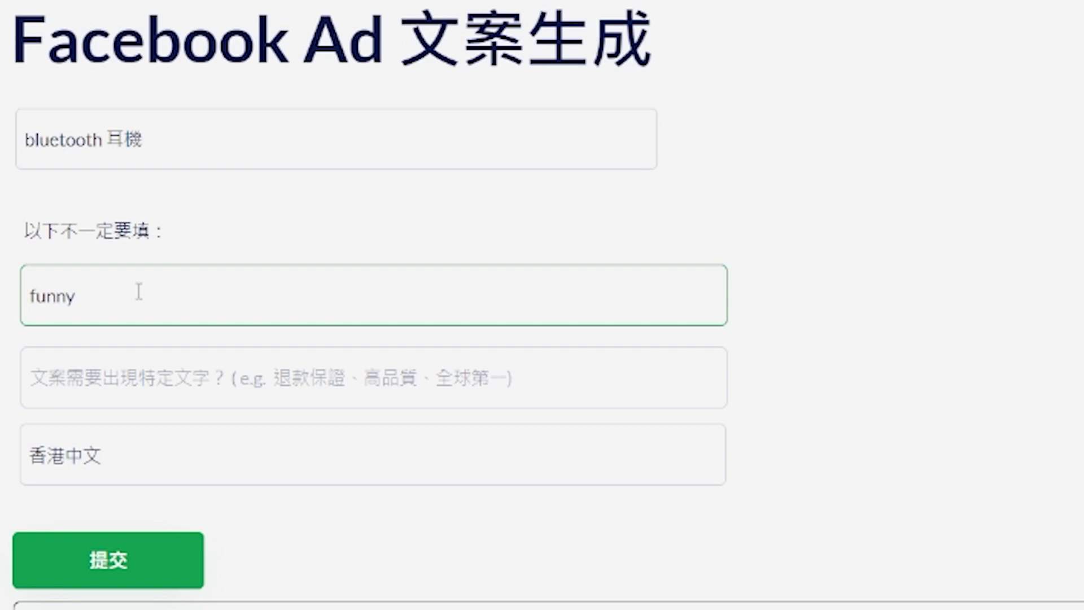
Step: Set the copy style to 口語, regenerate the ad copy, and highlight the generated text
key("ctrl+a")
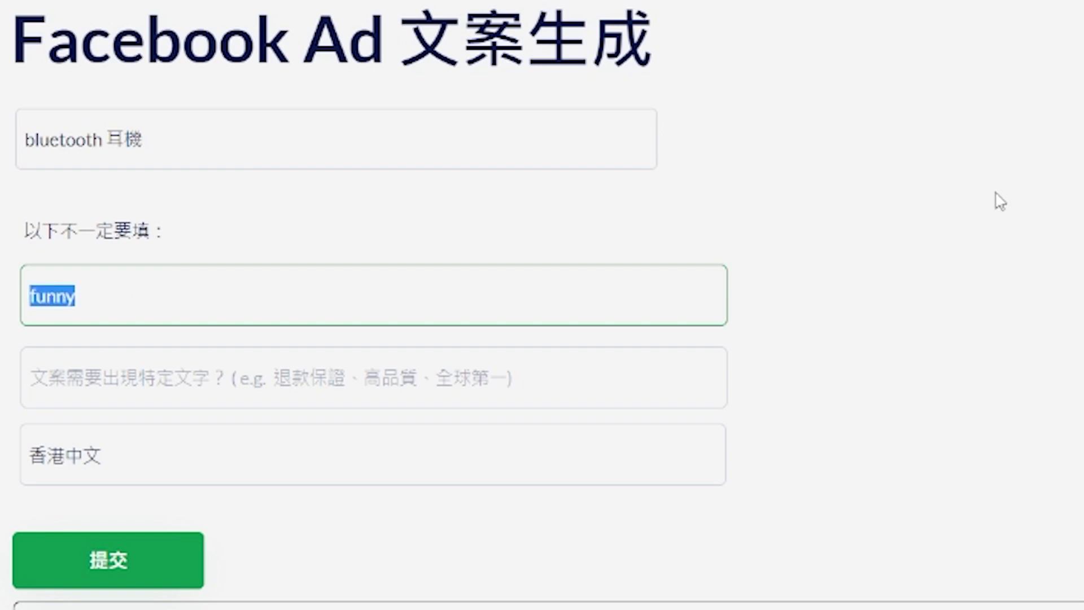
type("口語")
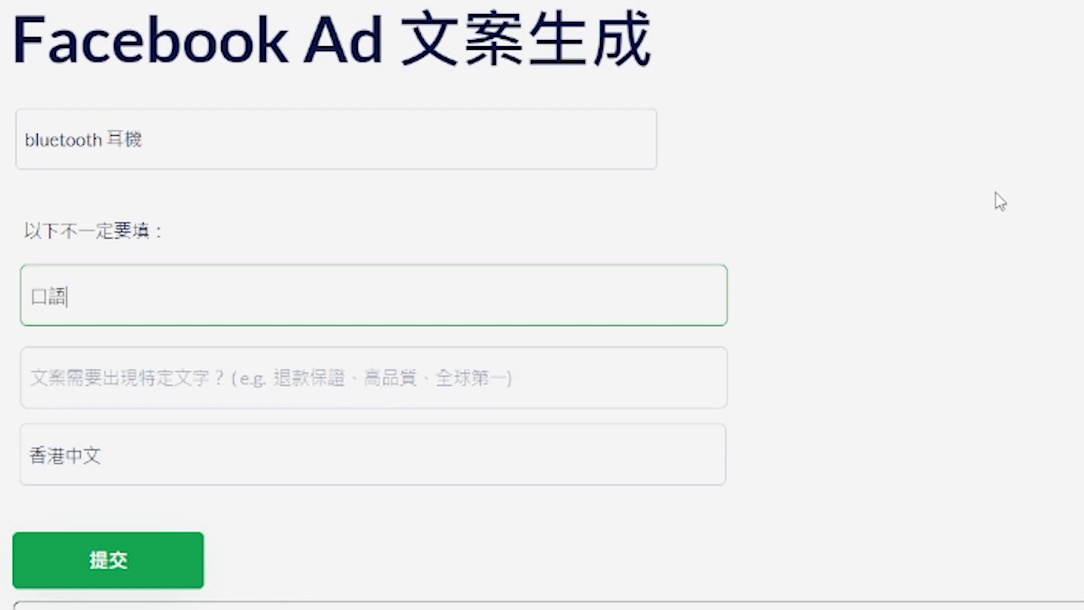
left_click(106, 555)
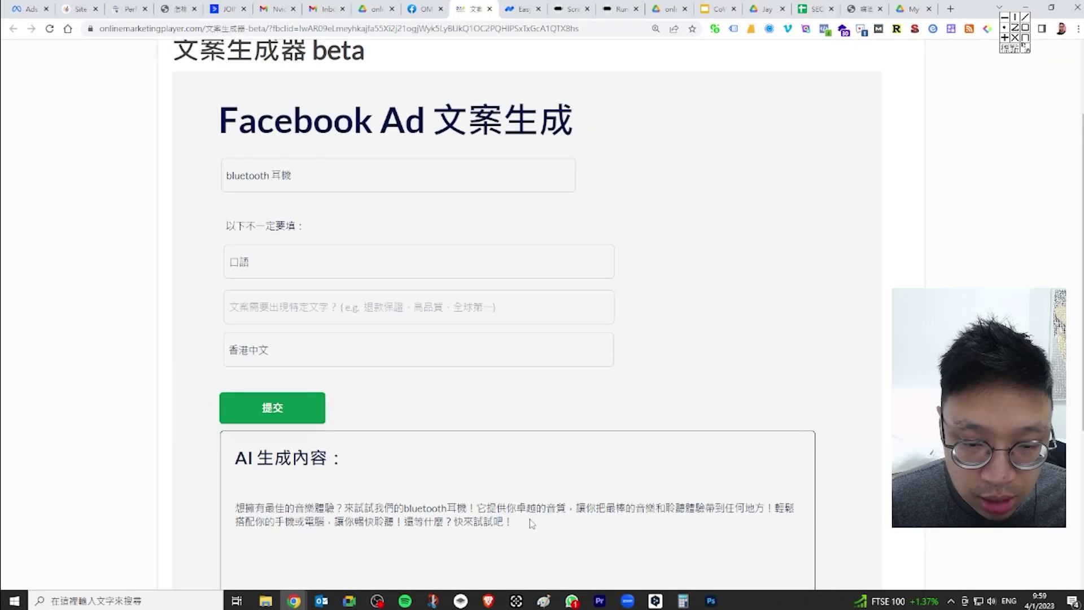
left_click_drag(241, 511, 566, 527)
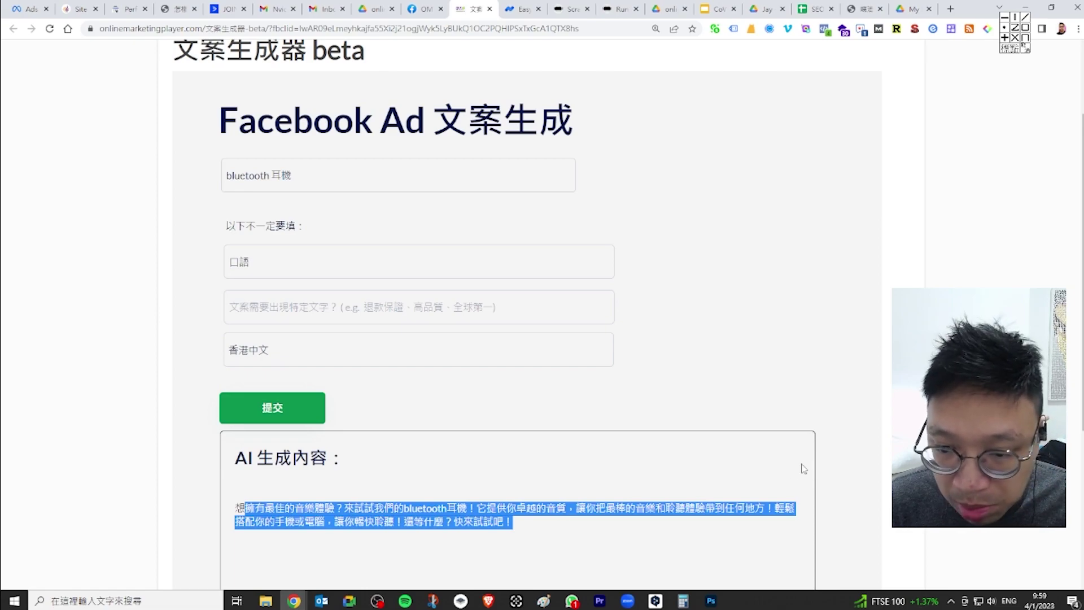
Step: Copy 香港 from the language entry to the front of the style so it reads 香港口語, and regenerate the copy
left_click(782, 370)
left_click_drag(249, 350, 223, 351)
key("ctrl+c")
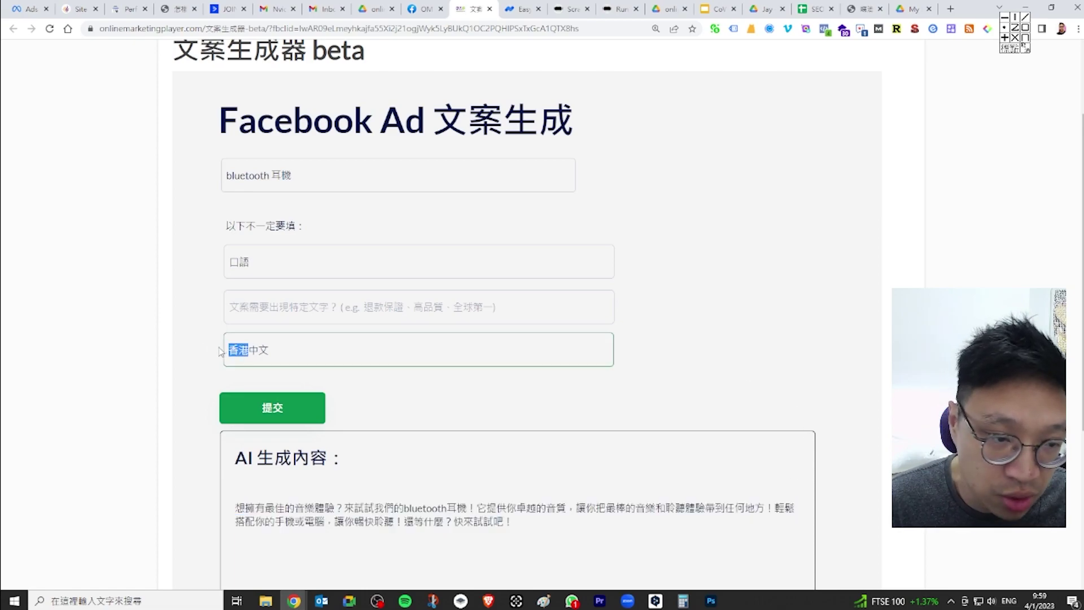
left_click(231, 266)
key("ctrl+v")
left_click(320, 416)
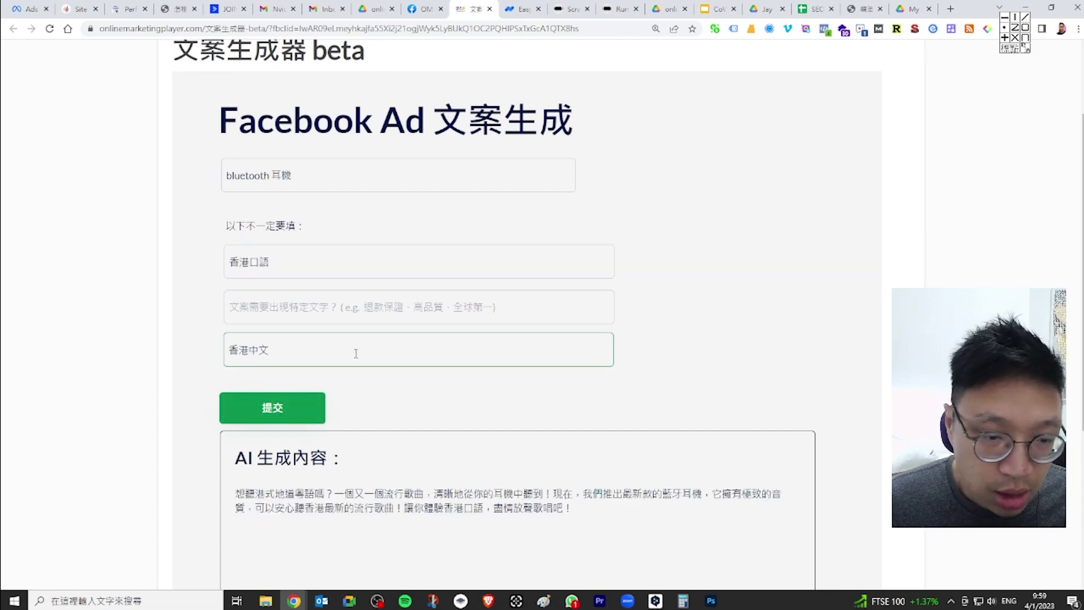
Step: Select the 香港口語 style text and view the generated ad copy
left_click(278, 262)
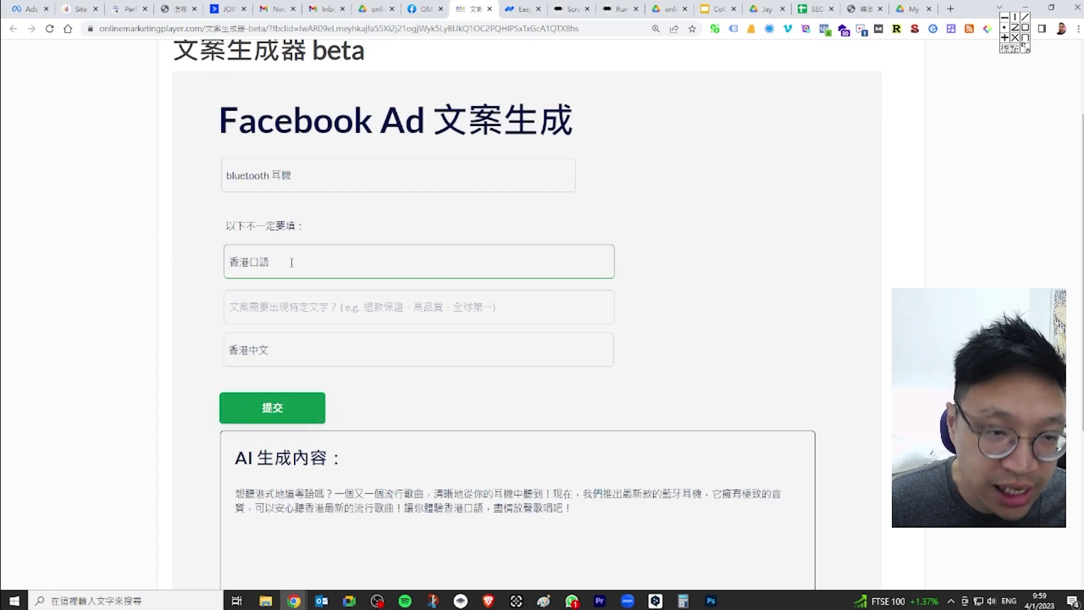
left_click_drag(278, 261, 205, 259)
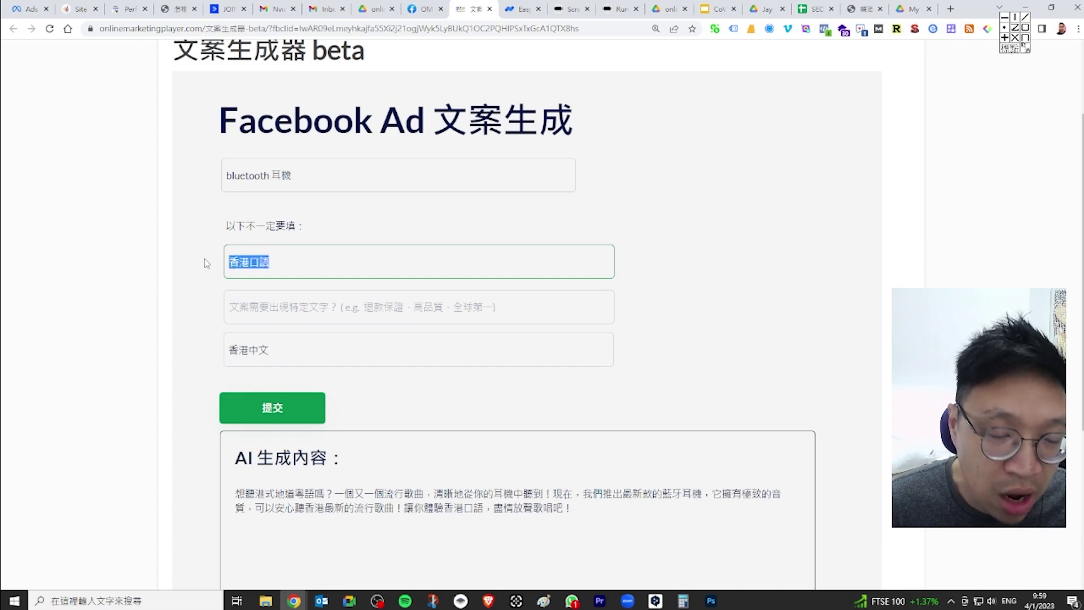
scroll(463, 334, "down", 1)
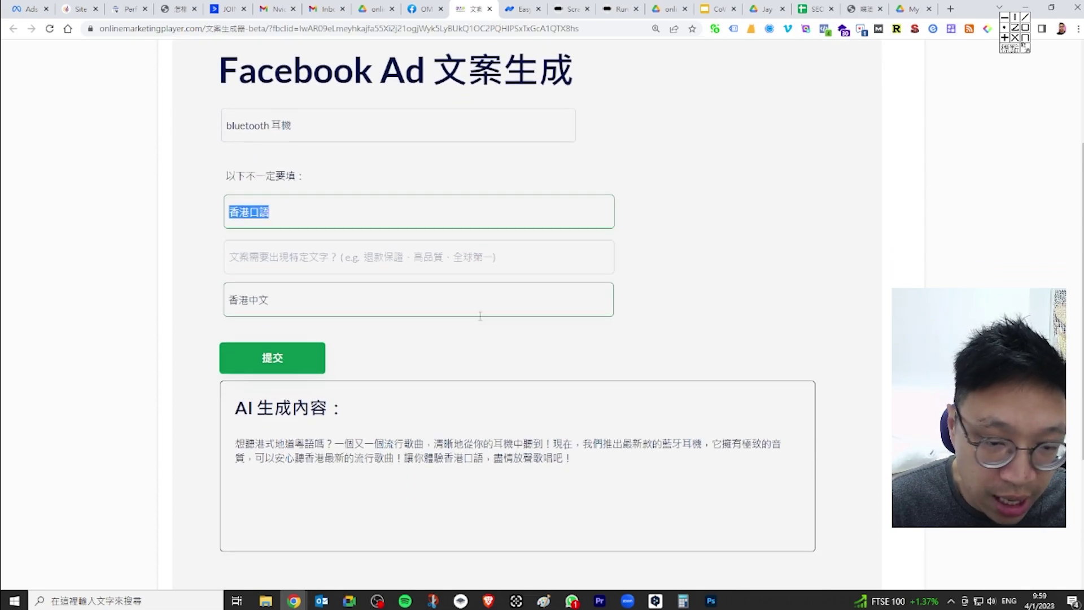
Step: Highlight 香港口語 in the generated copy and regenerate the ad copy with the same settings
double_click(449, 454)
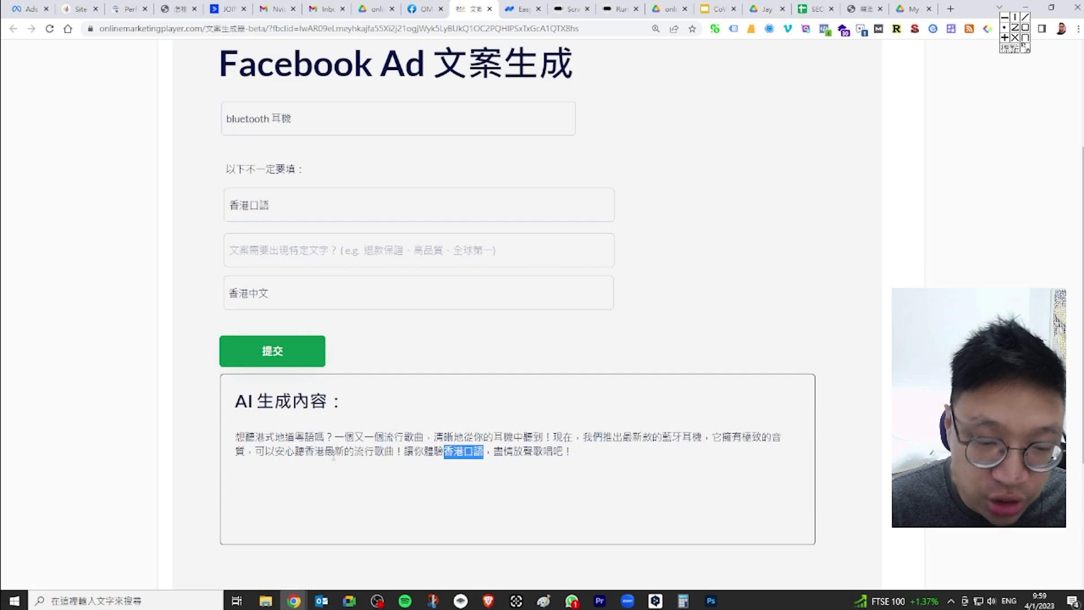
scroll(337, 402, "up", 1)
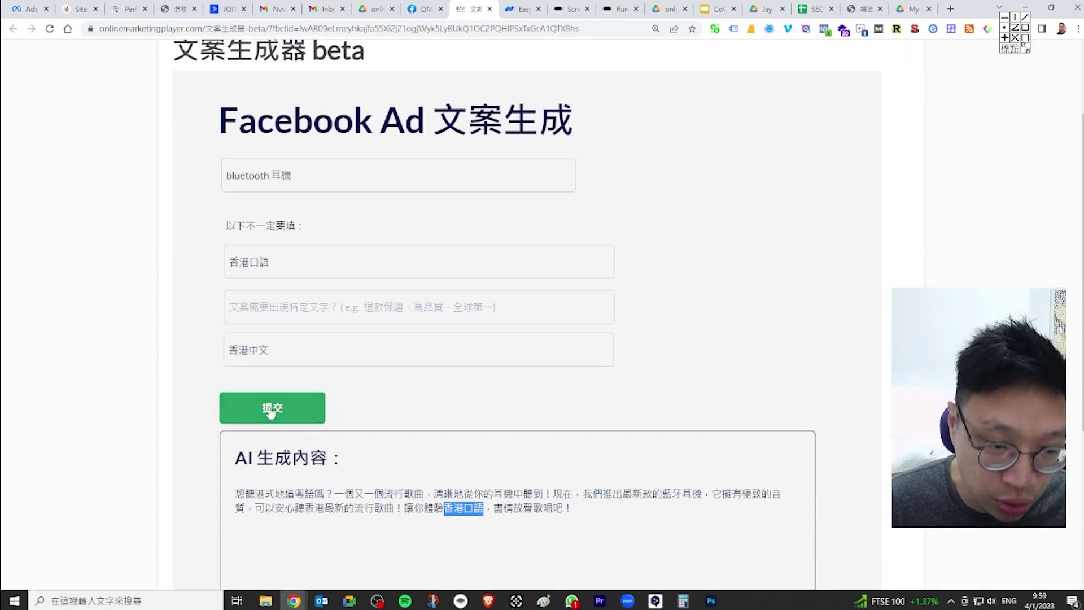
left_click(244, 258)
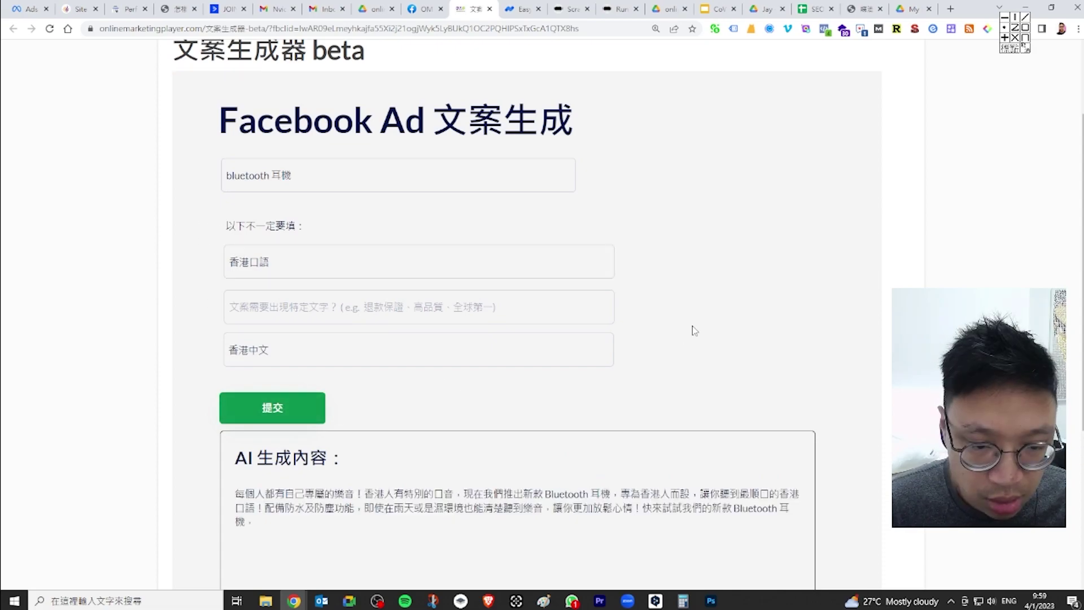
Step: Remove 香港 from the copy style so it reads 口語, regenerate the ad copy, and read it
left_click_drag(249, 261, 226, 264)
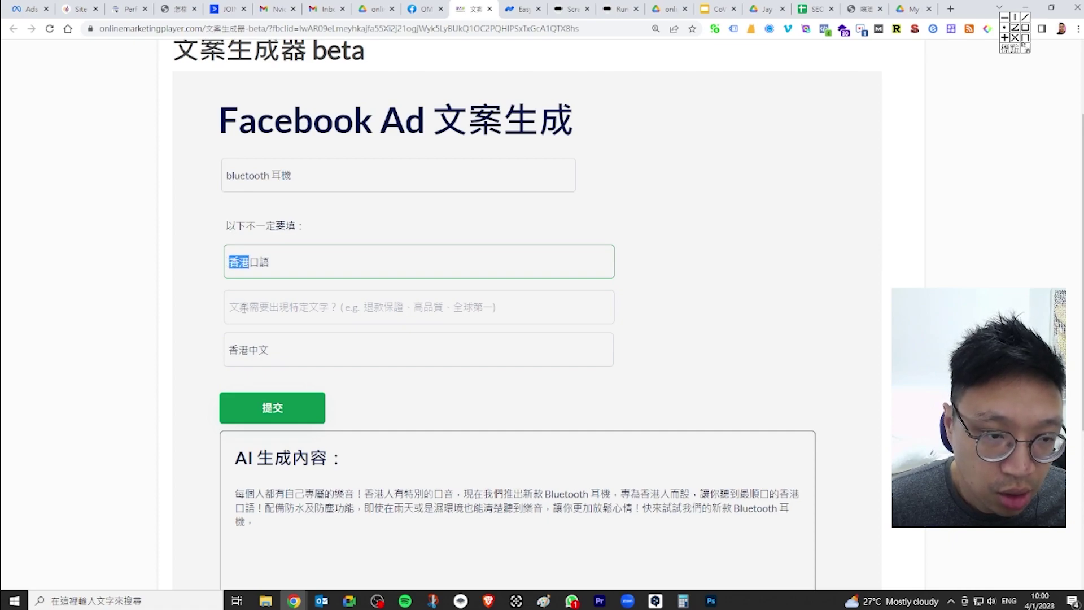
left_click_drag(249, 351, 208, 353)
key("BackSpace")
left_click(700, 384)
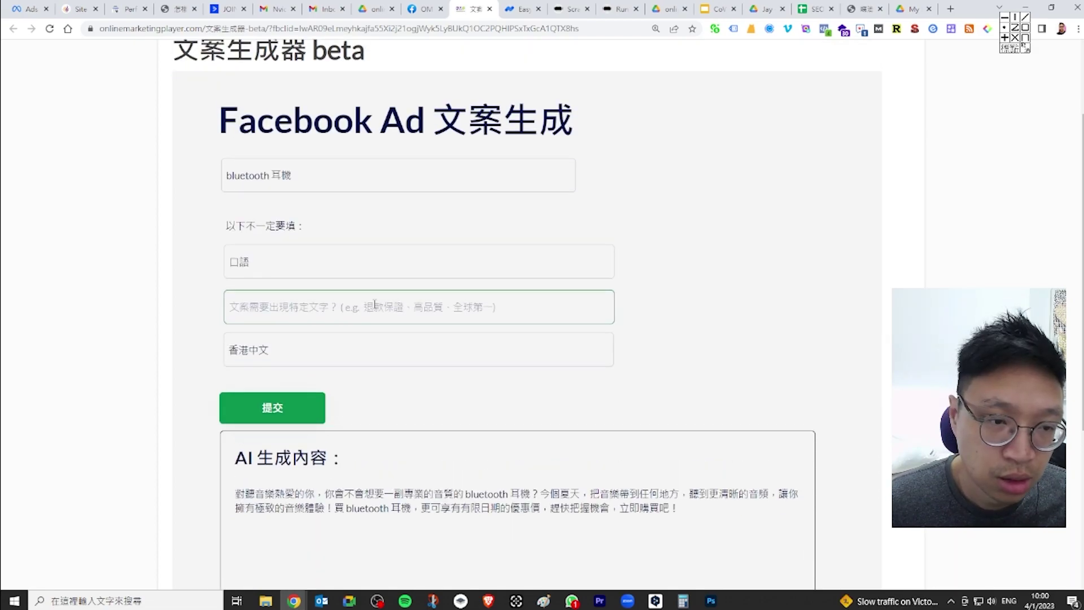
scroll(376, 308, "down", 2)
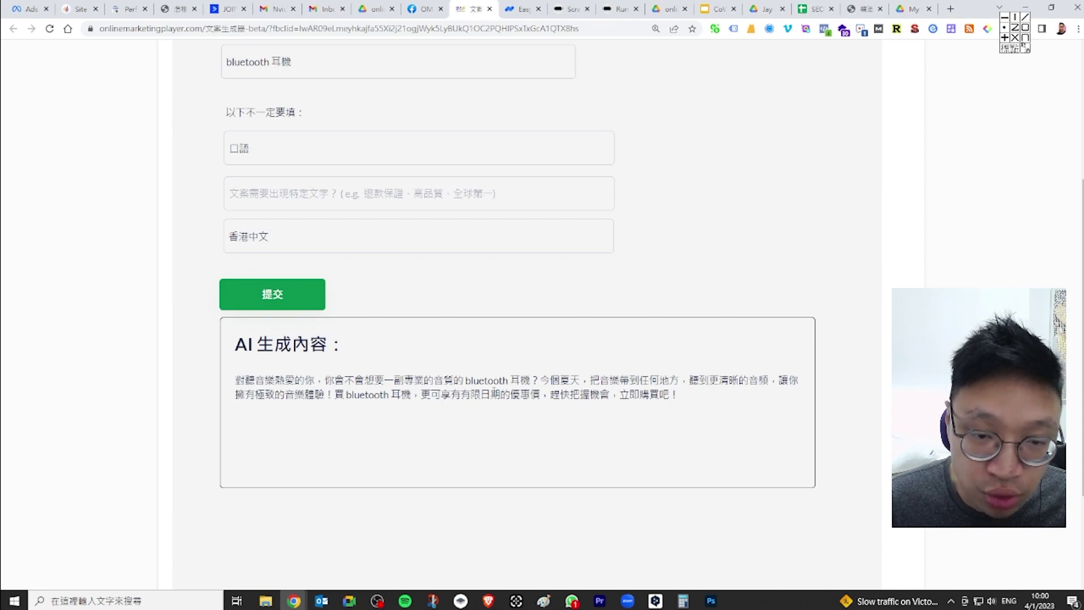
scroll(280, 489, "up", 3)
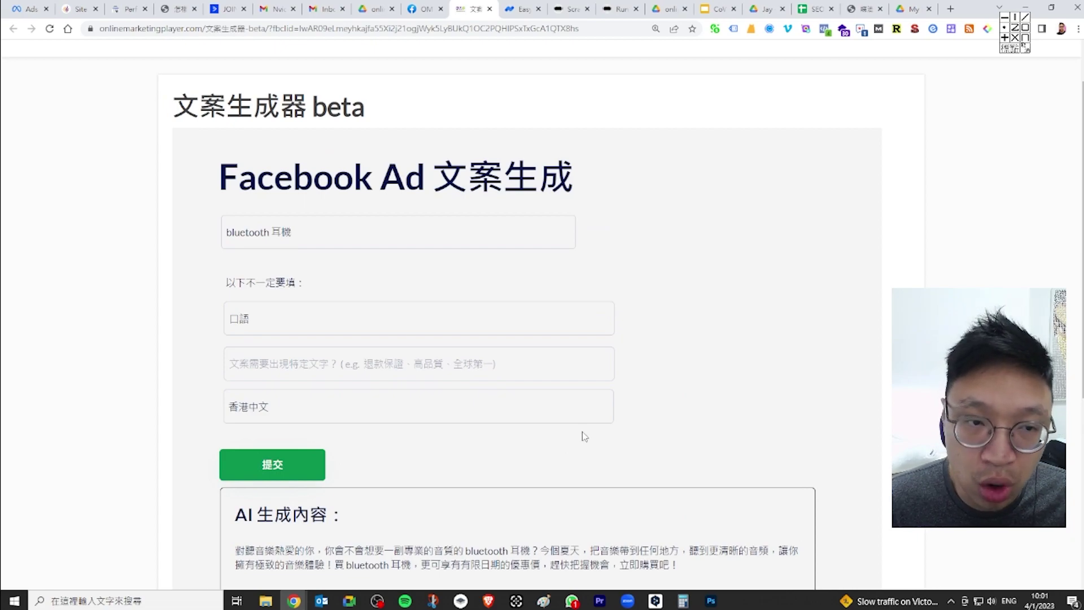
scroll(619, 427, "down", 2)
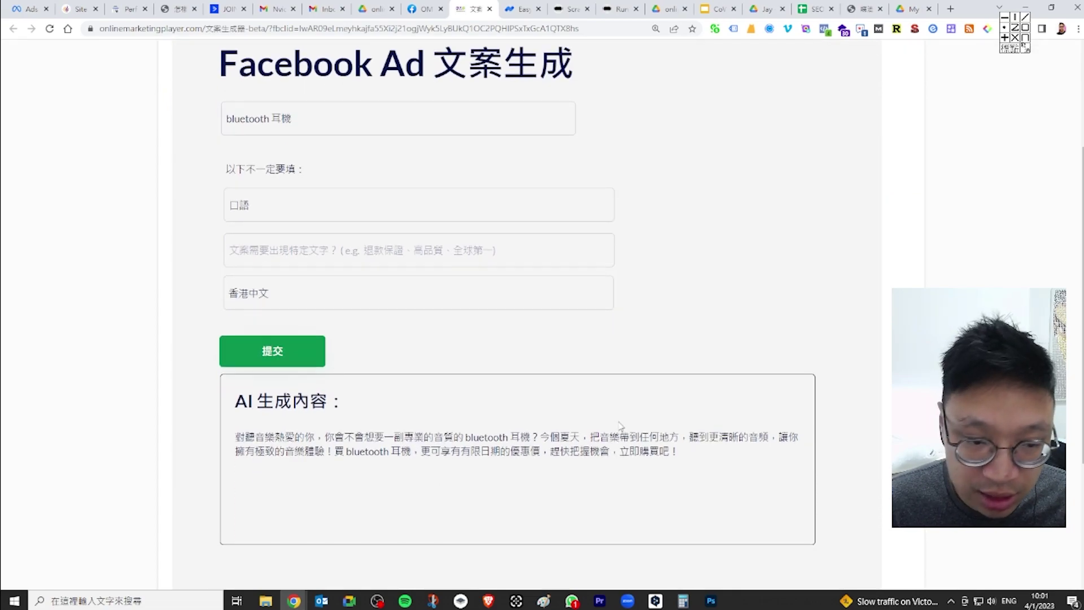
scroll(615, 424, "up", 2)
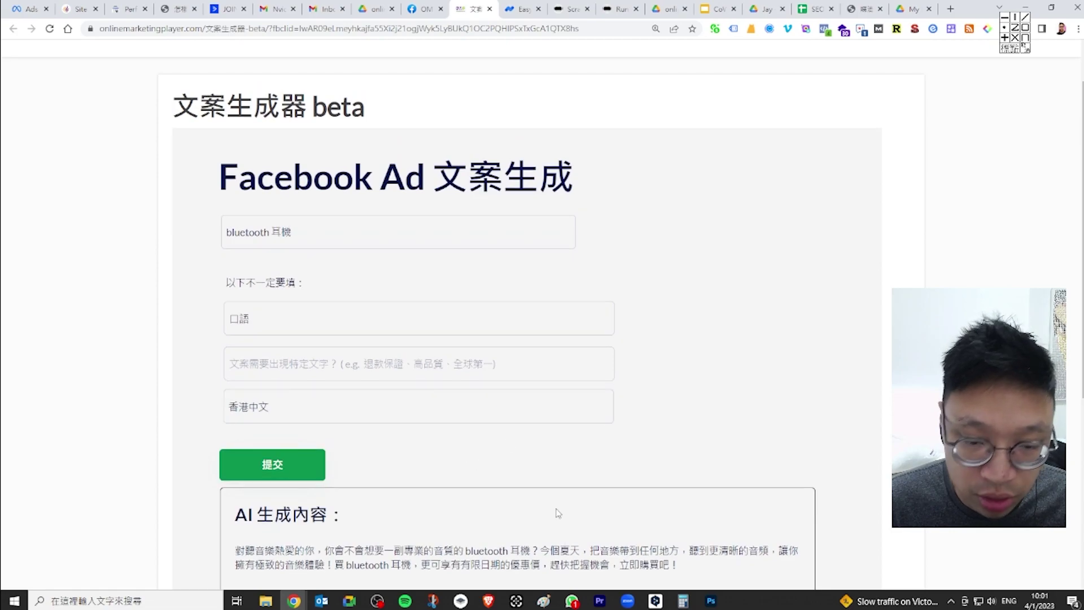
Step: Enter 高品質, 銀線 as the specific words that must appear in the copy
left_click(227, 367)
left_click(741, 381)
scroll(649, 378, "down", 1)
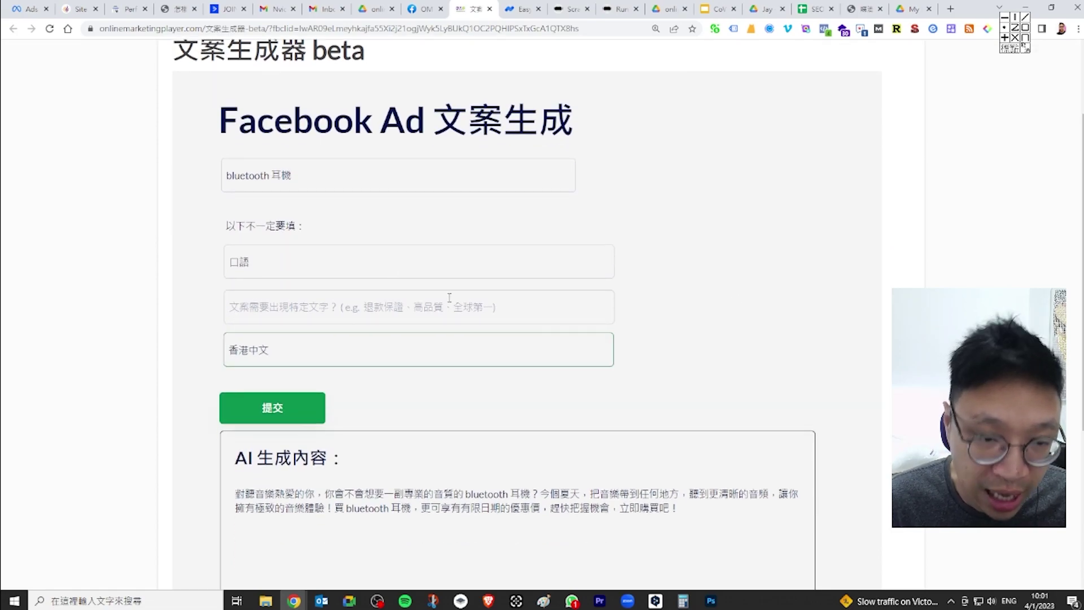
left_click(435, 311)
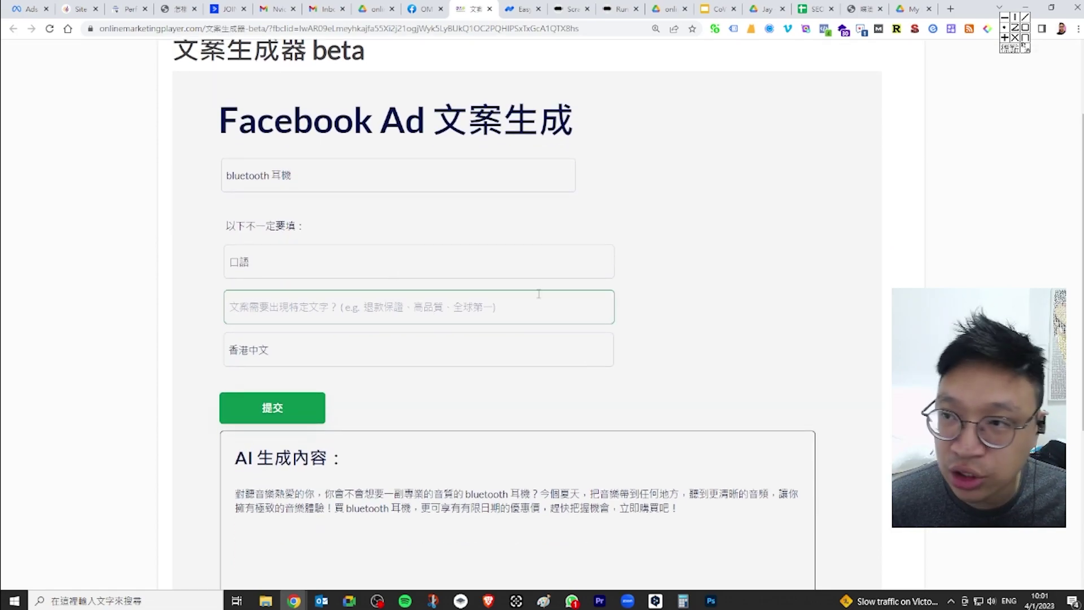
type("商品")
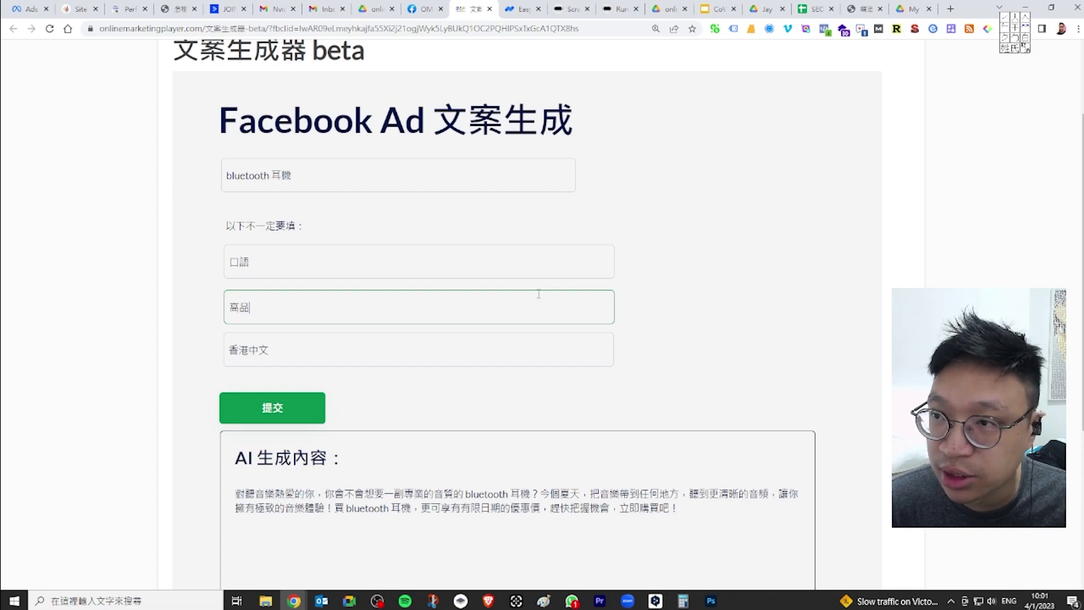
type("質")
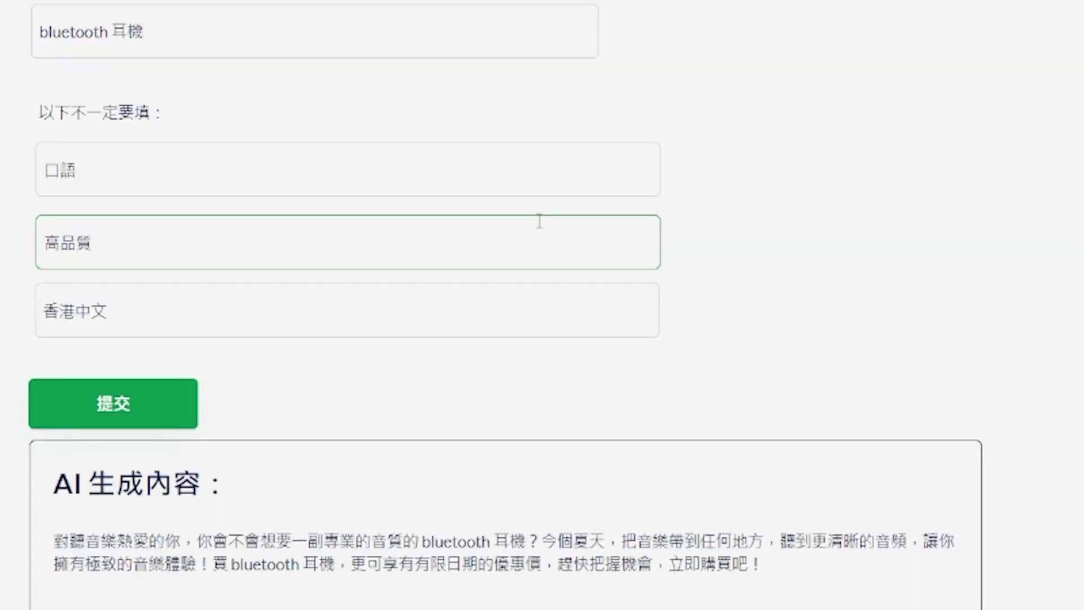
type(",")
type("銀線")
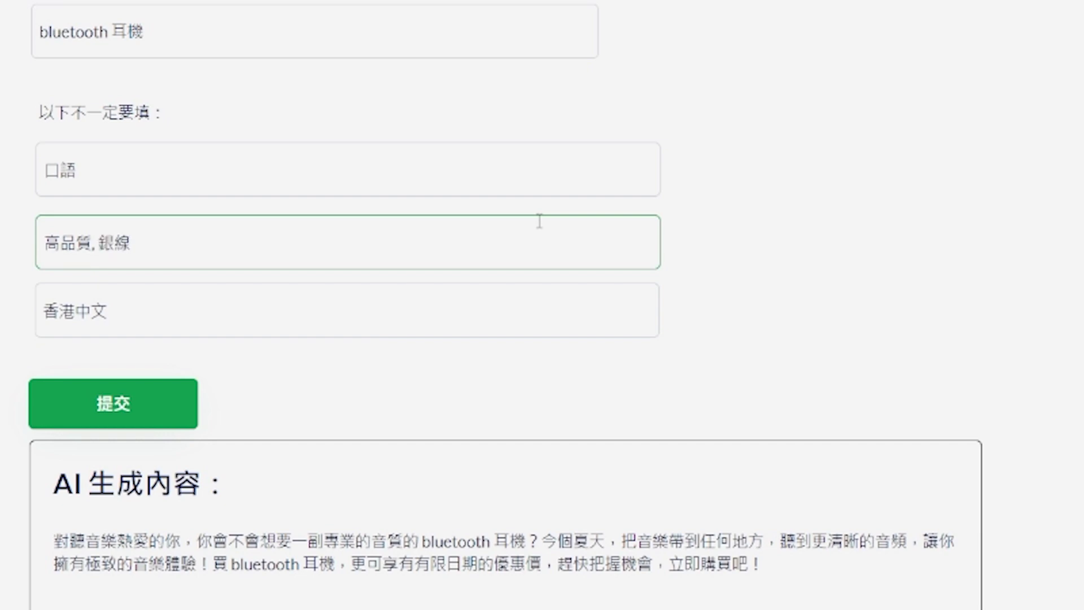
Step: Regenerate the ad copy with the required words 高品質, 銀線 included
left_click(127, 405)
left_click(266, 186)
left_click(290, 222)
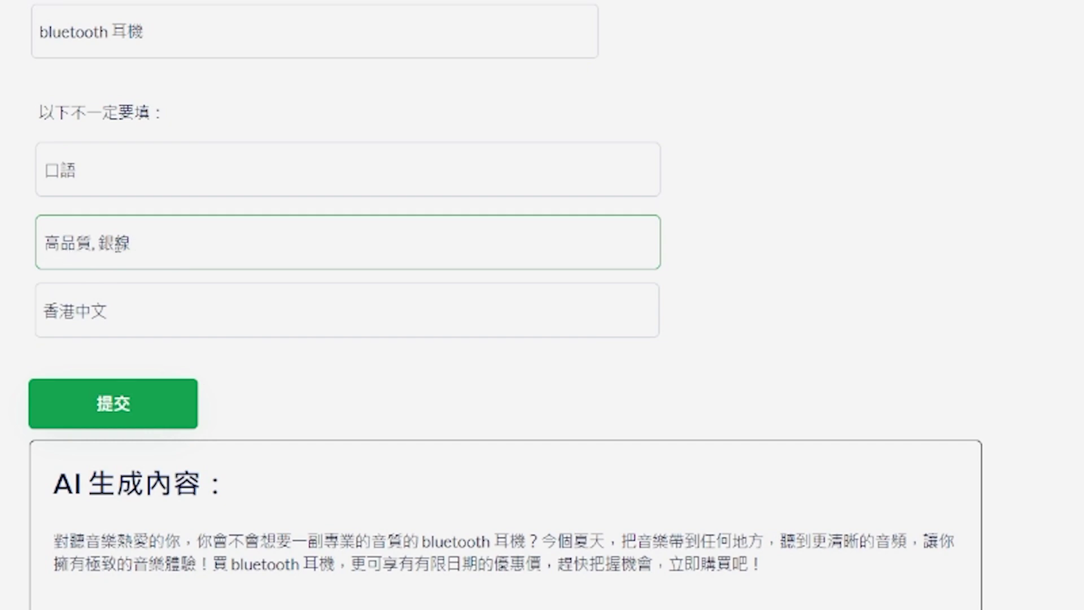
left_click(197, 311)
left_click(281, 393)
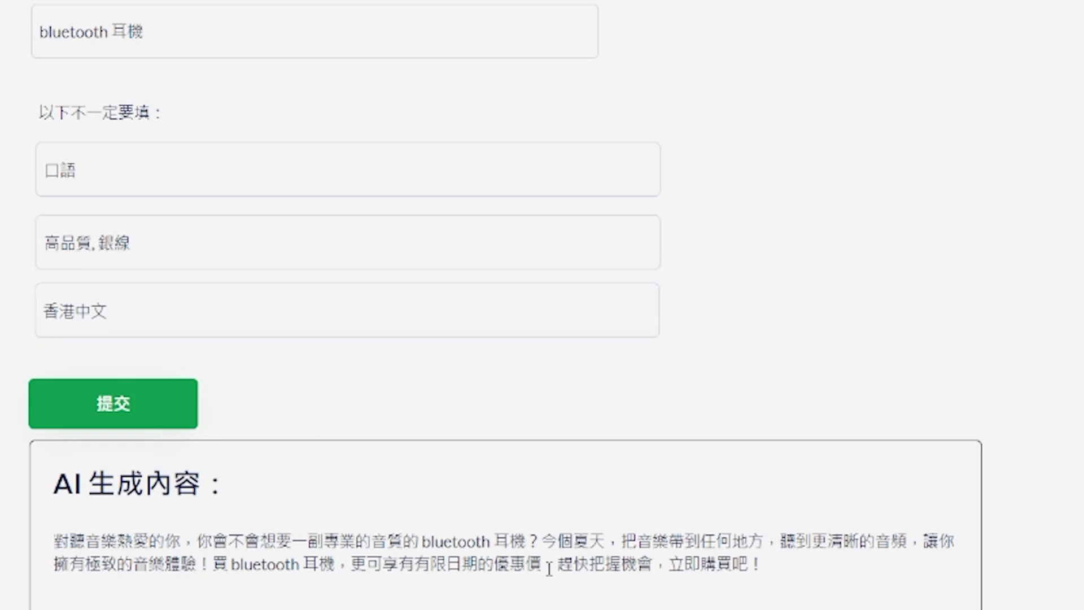
left_click(490, 331)
left_click(72, 211)
left_click(117, 221)
left_click(429, 402)
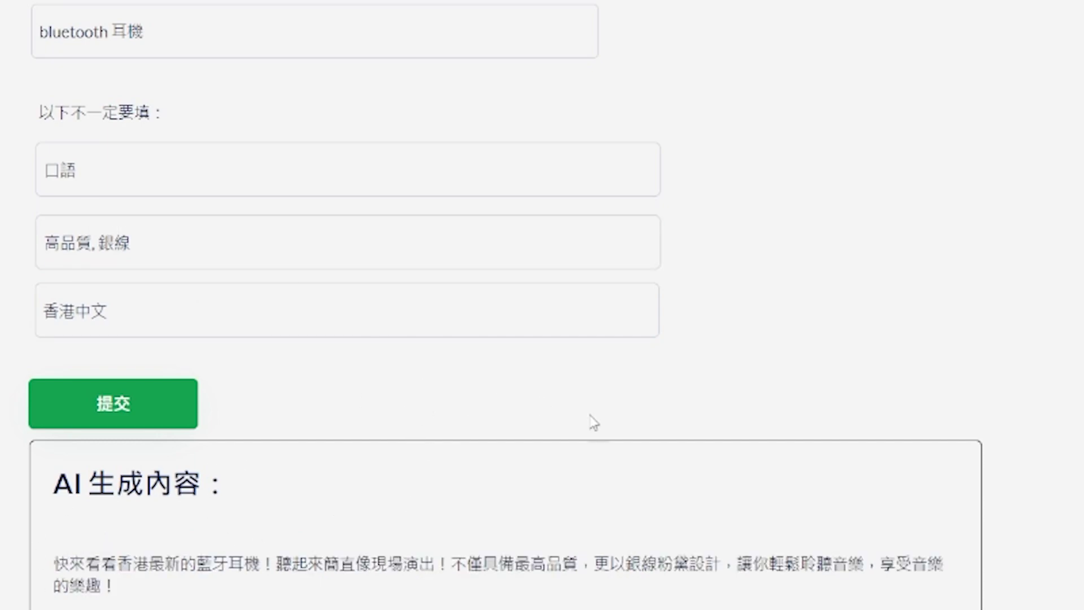
Step: Highlight 高品質 and then 粉黛設 in the generated copy to check how the required words are used
scroll(630, 394, "down", 2)
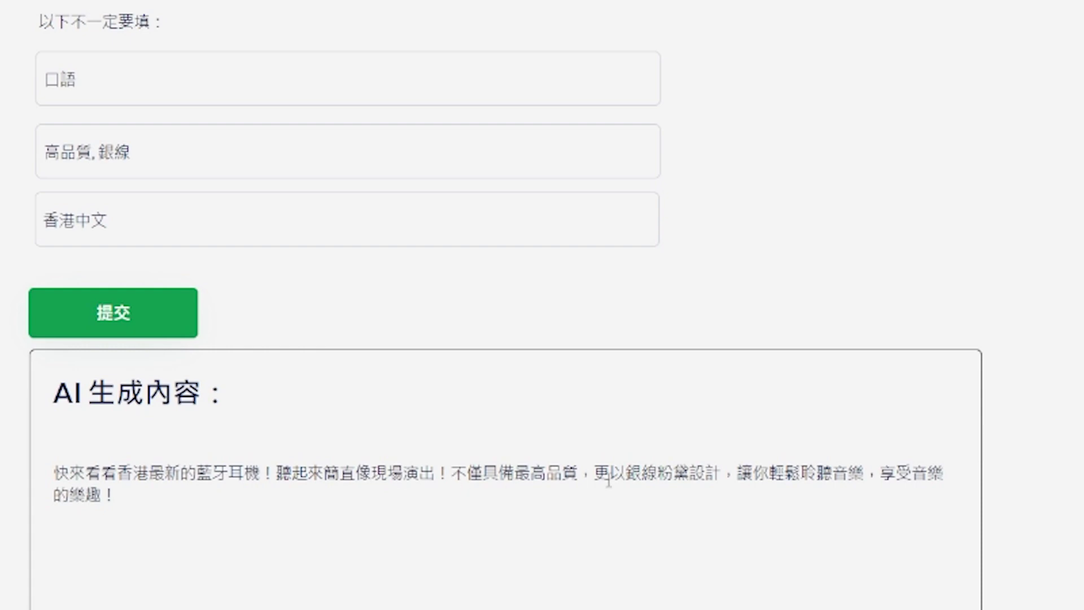
double_click(541, 476)
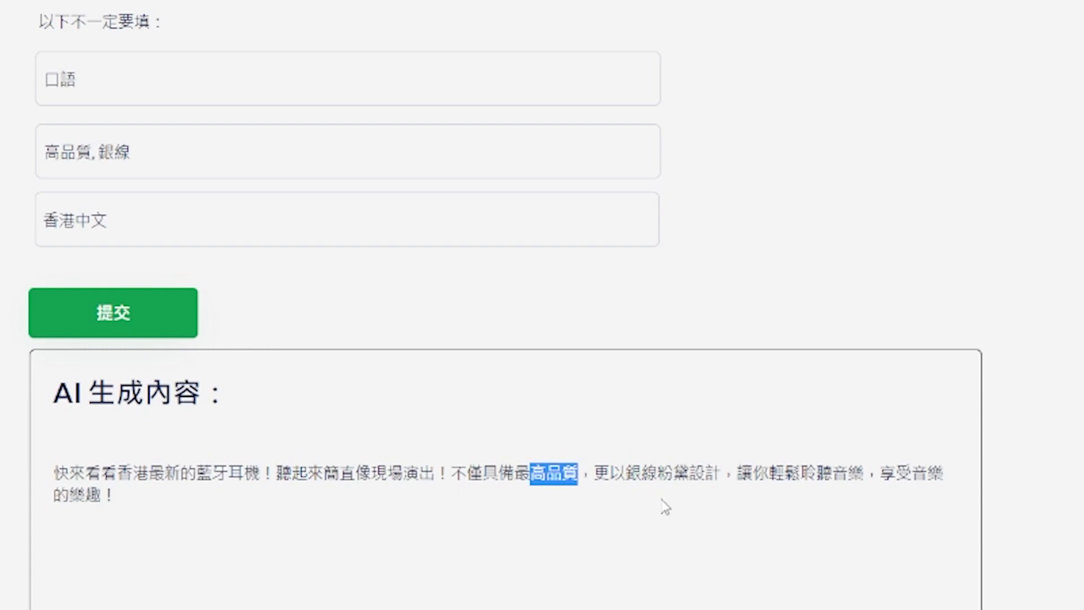
left_click_drag(658, 474, 704, 473)
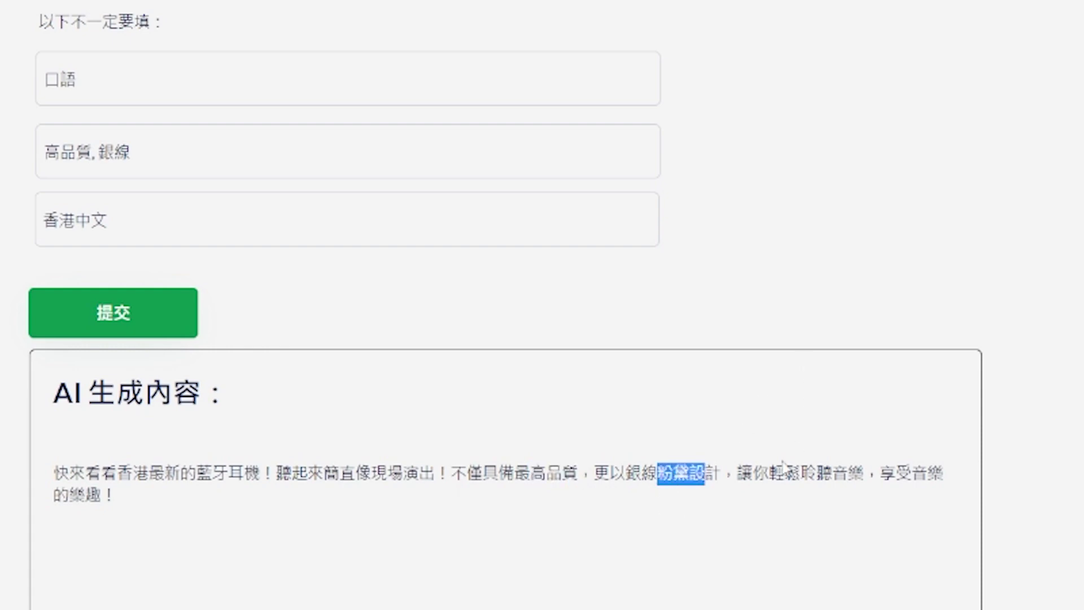
left_click(841, 312)
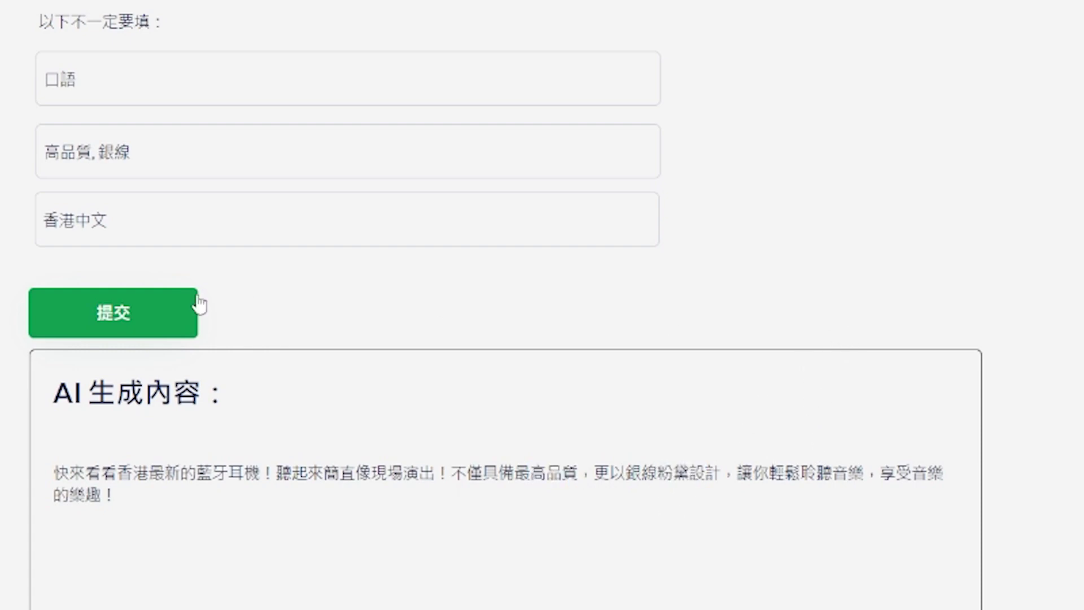
Step: Extend the required words to 高品質, 銀線製作, regenerate the ad copy, and highlight 以銀線 in the result
left_click(133, 148)
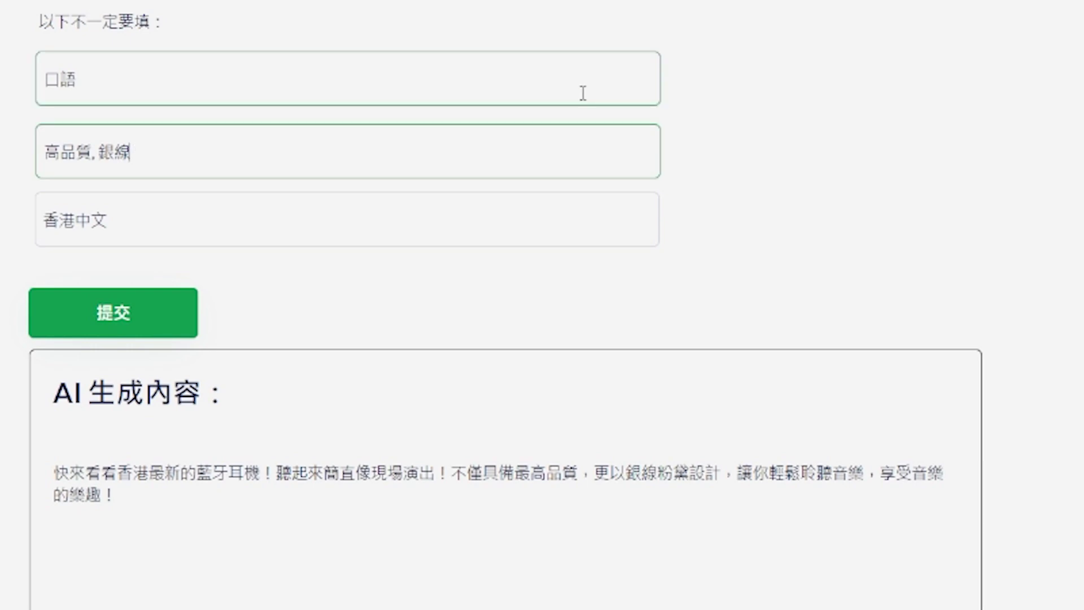
type("製作")
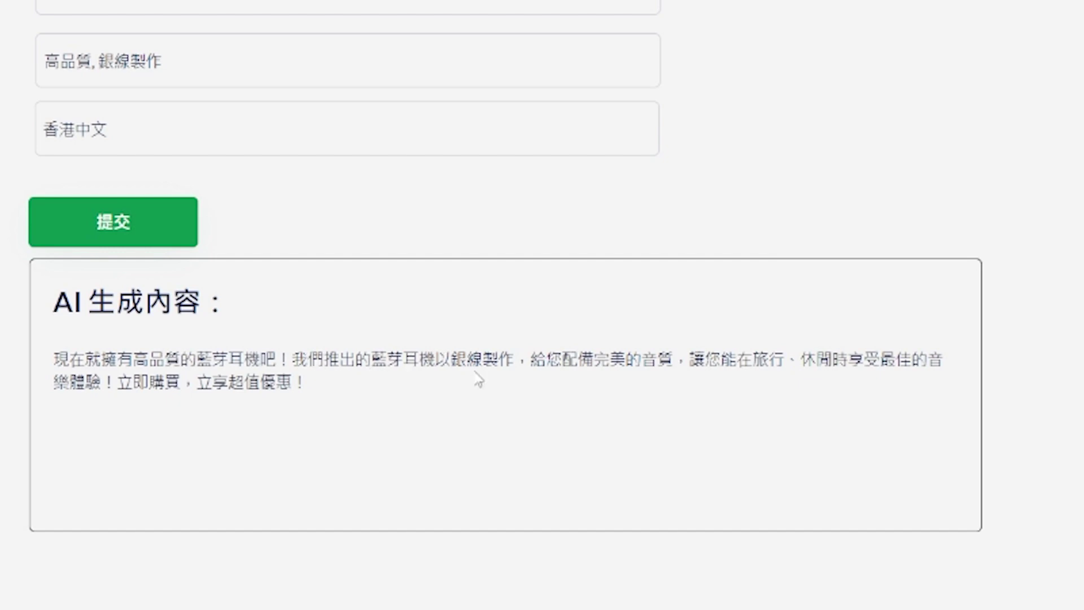
left_click_drag(517, 357, 436, 363)
left_click(450, 361)
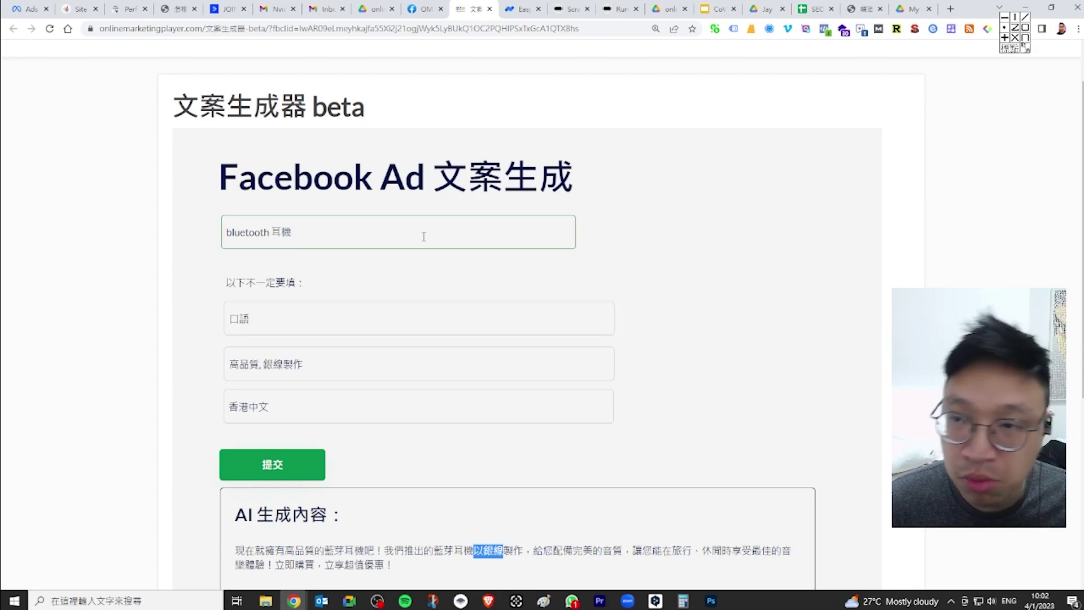
Step: Replace the product description with 皮秒激光
scroll(111, 225, "up", 1)
left_click_drag(298, 300, 187, 289)
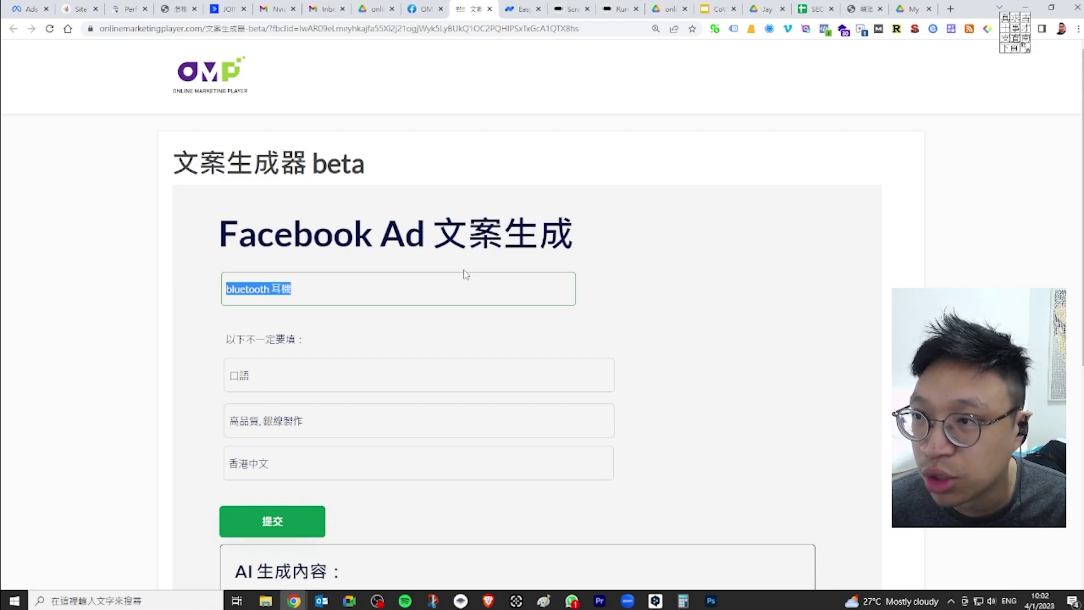
type("皮")
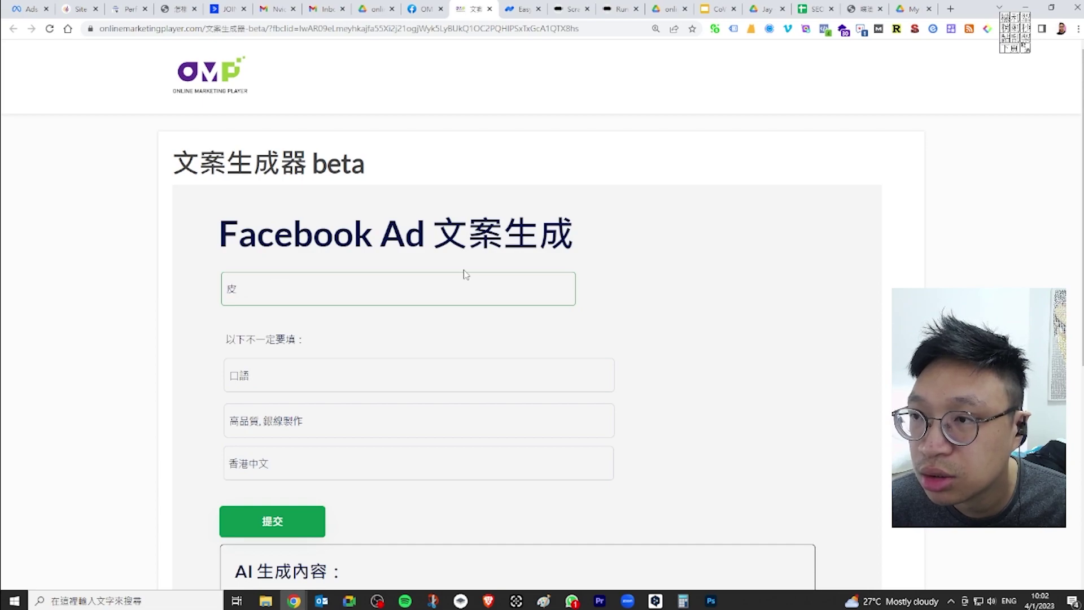
type("秒激")
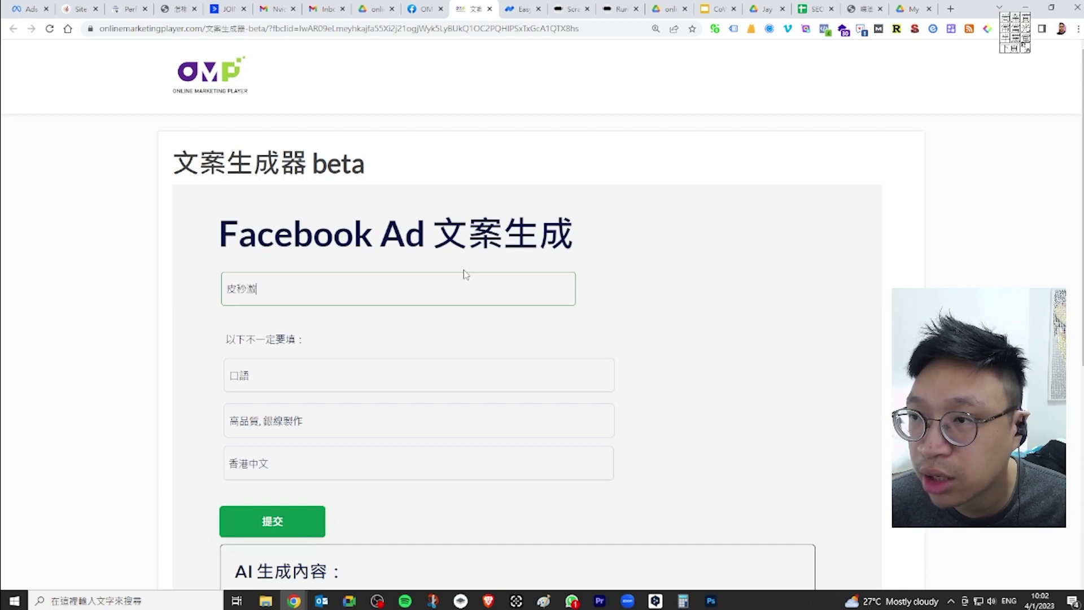
type("光")
key("Tab")
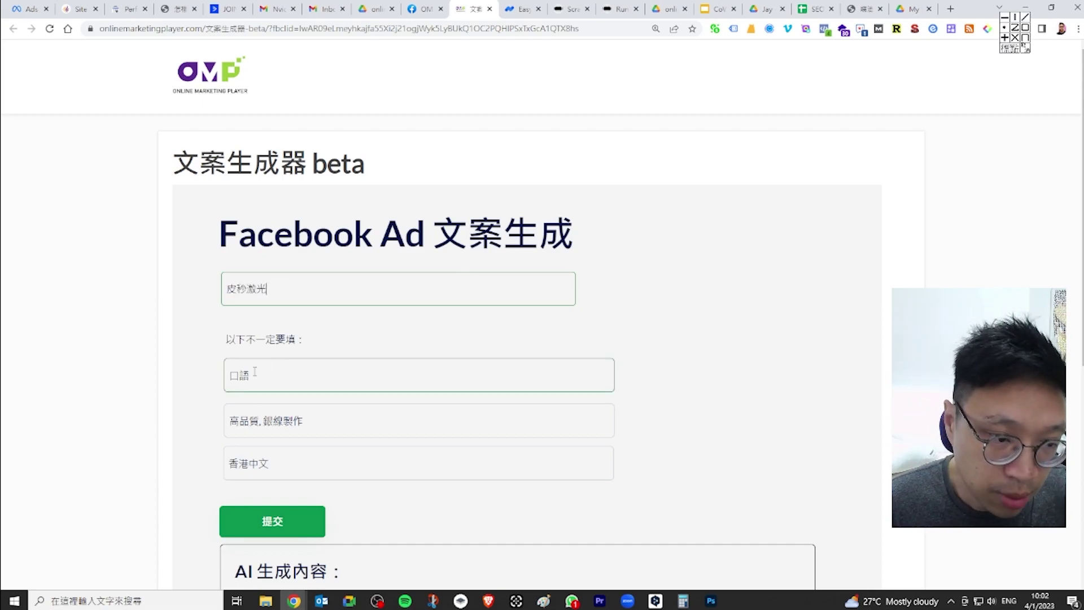
Step: Clear the optional copy style, required words, and language entries
key("BackSpace")
key("Tab")
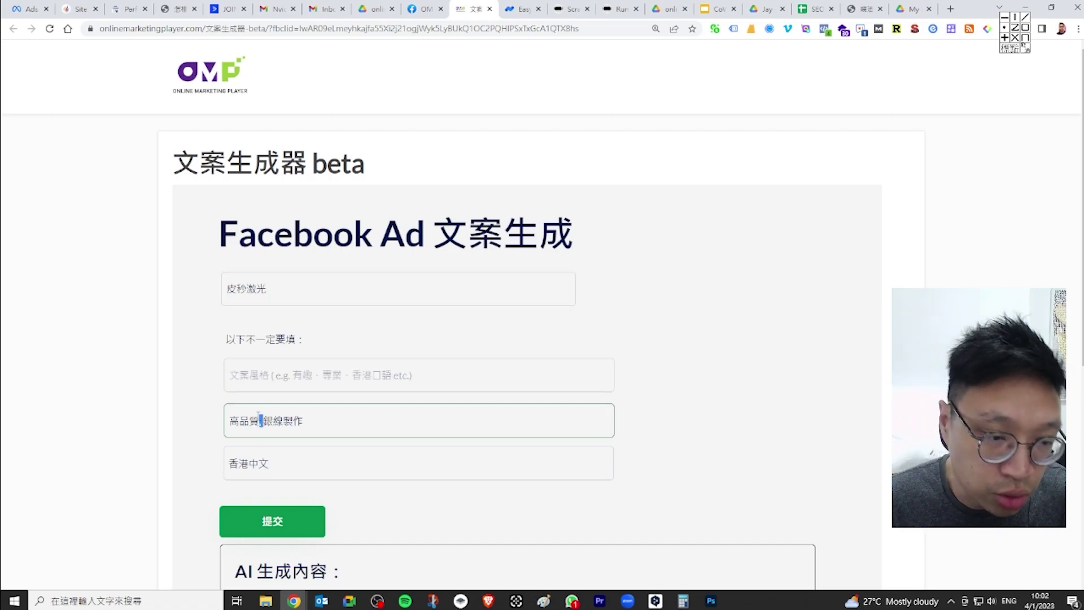
key("BackSpace")
left_click(247, 460)
double_click(248, 460)
key("BackSpace")
Step: Generate the ad copy for 皮秒激光 without optional settings and highlight 膚煩惱 in the result
left_click(387, 497)
left_click(496, 291)
scroll(497, 297, "down", 2)
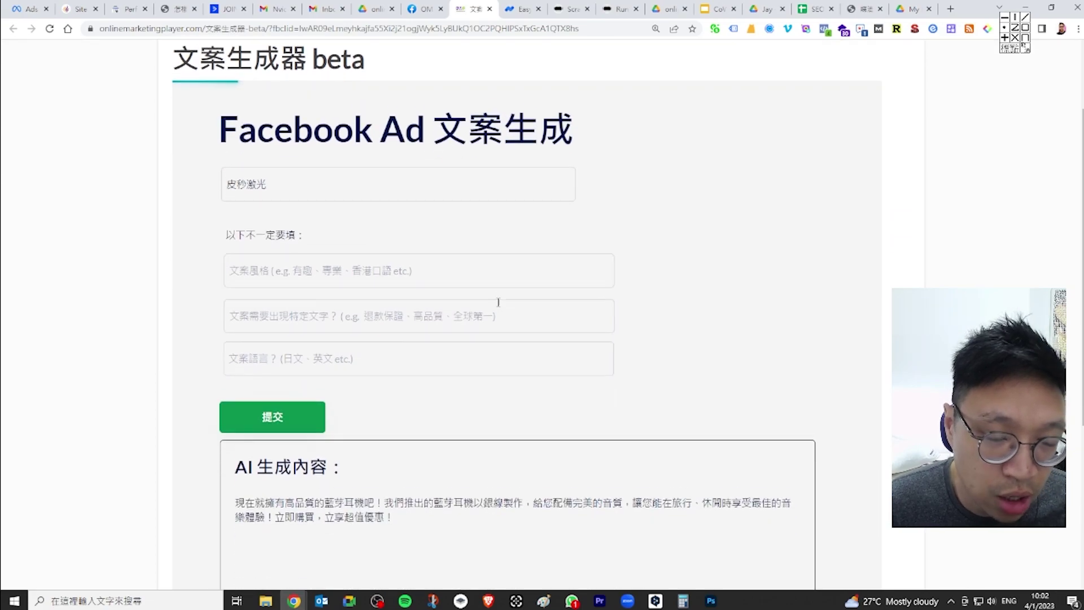
left_click(175, 181)
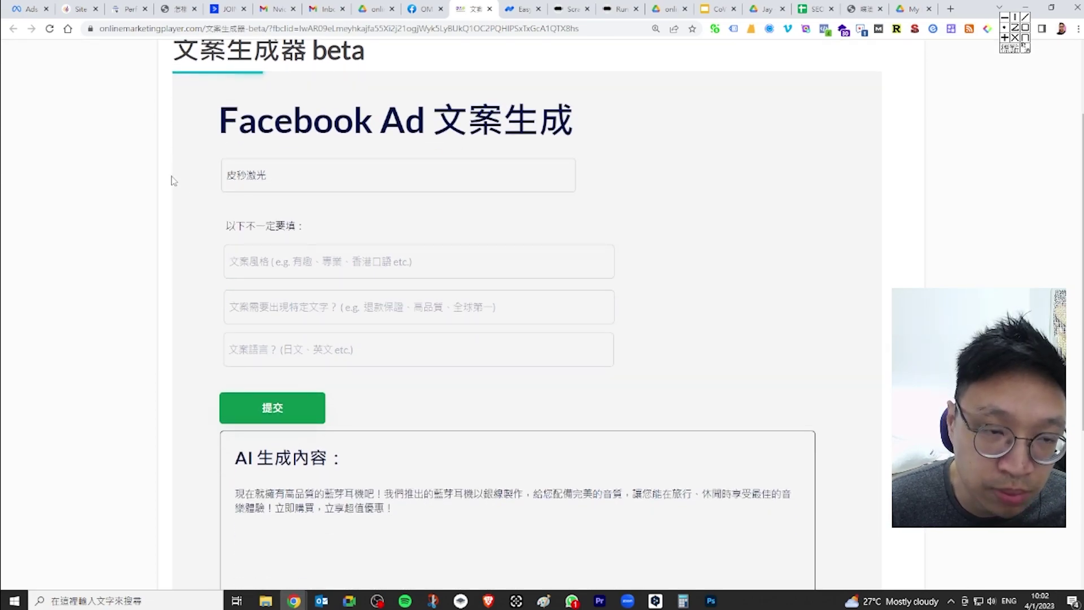
left_click(234, 175)
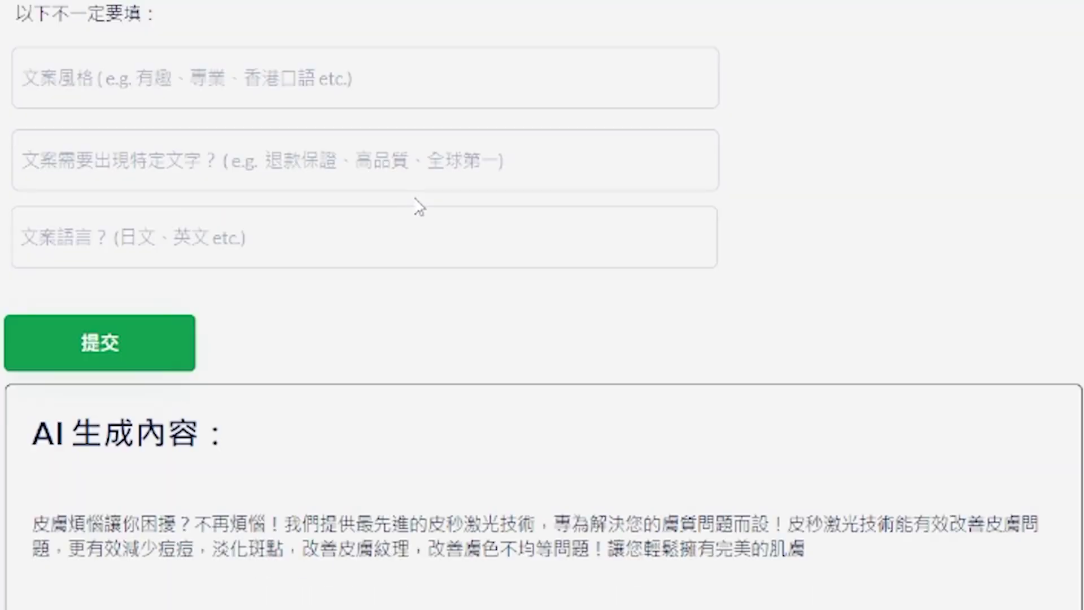
left_click(431, 347)
left_click_drag(49, 526, 105, 526)
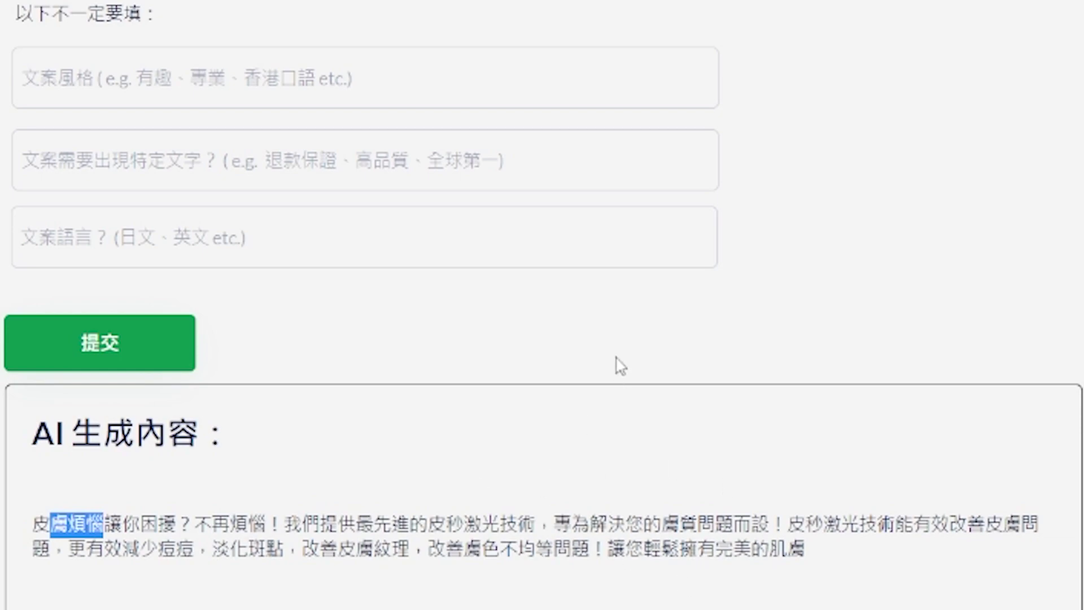
Step: Highlight the product entry 皮秒激光 and review the empty optional fields
scroll(278, 307, "up", 2)
triple_click(108, 26)
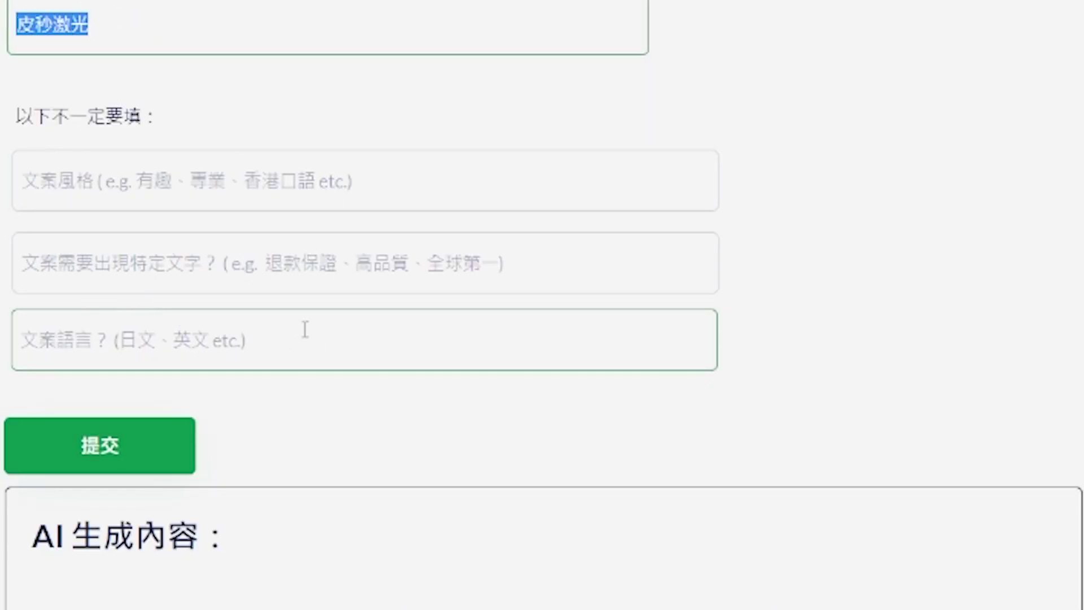
left_click(540, 460)
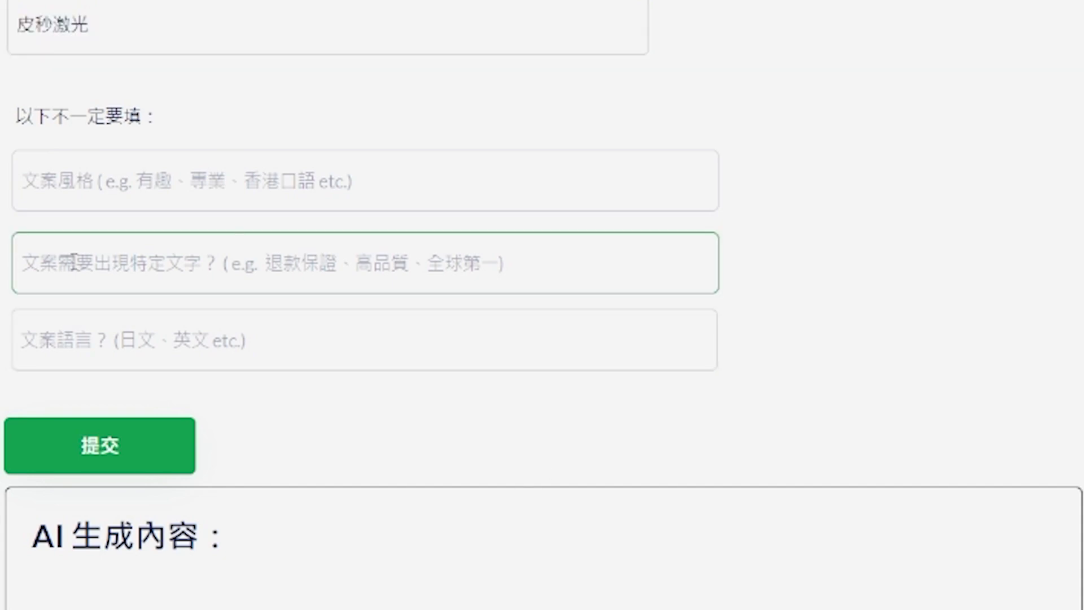
Step: Enter 十年經驗，信心保證 as the specific words that must appear in the ad copy
left_click(212, 261)
type("廿")
type("年")
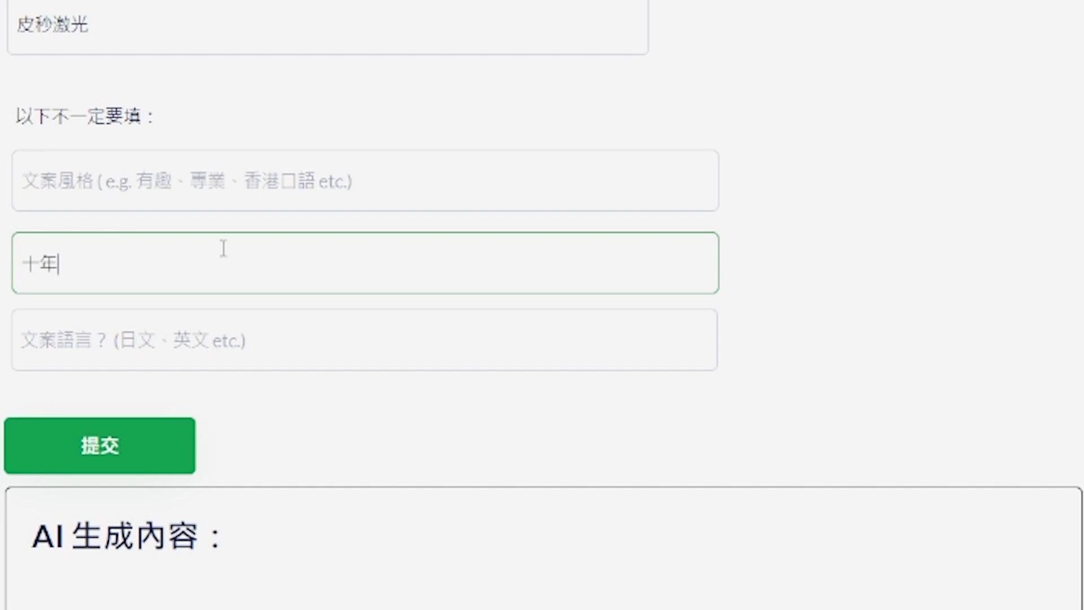
type("經驗，信心保")
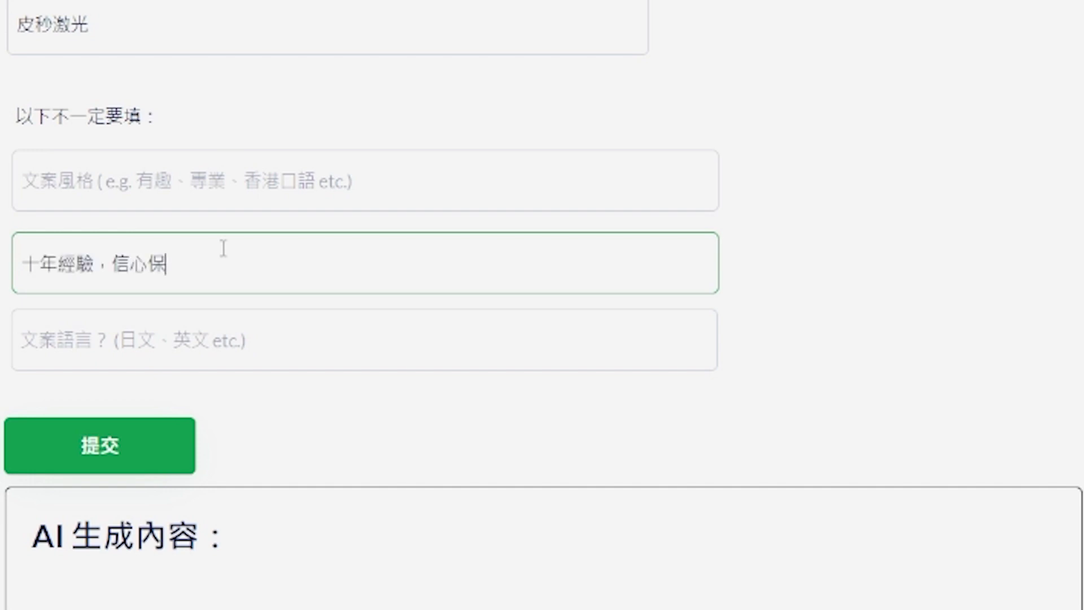
type("證")
Step: Generate the ad copy for 皮秒激光 with the required words and highlight the generated text for review
left_click(162, 456)
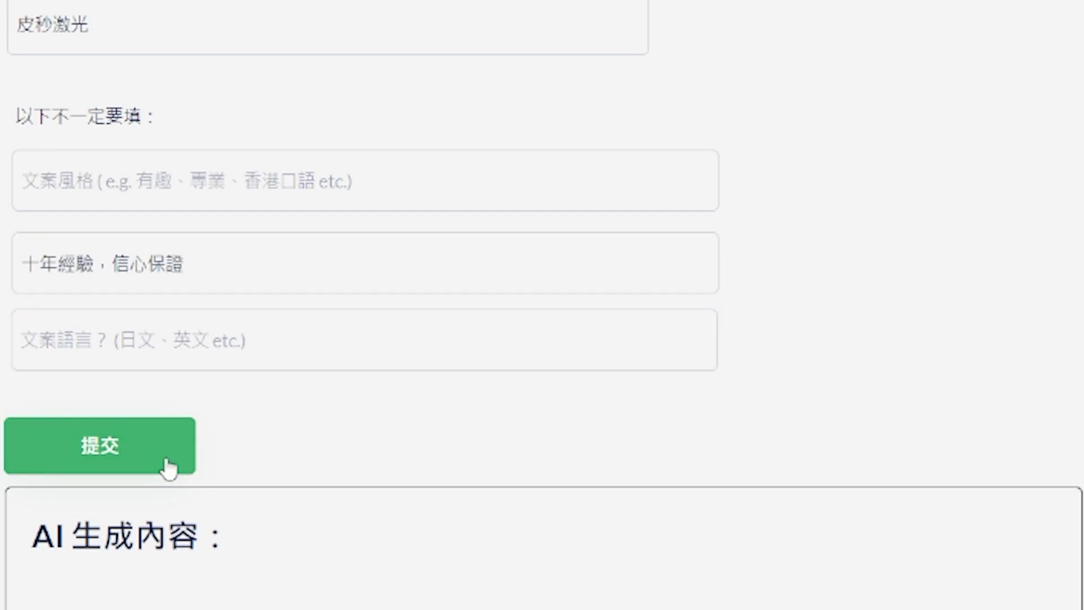
scroll(612, 254, "down", 2)
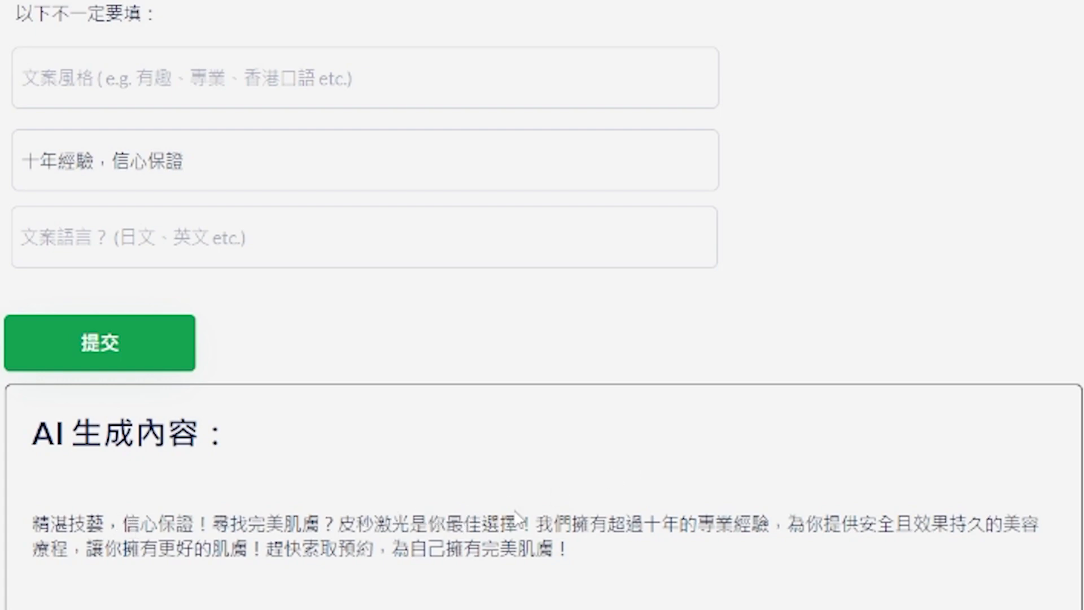
left_click_drag(627, 556, 32, 522)
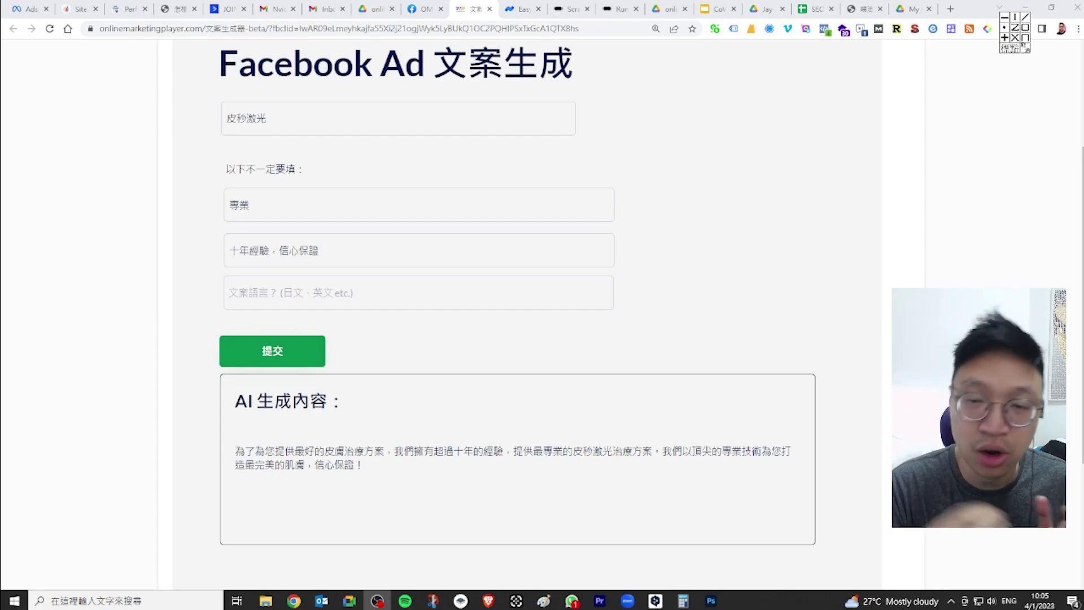
scroll(552, 358, "up", 1)
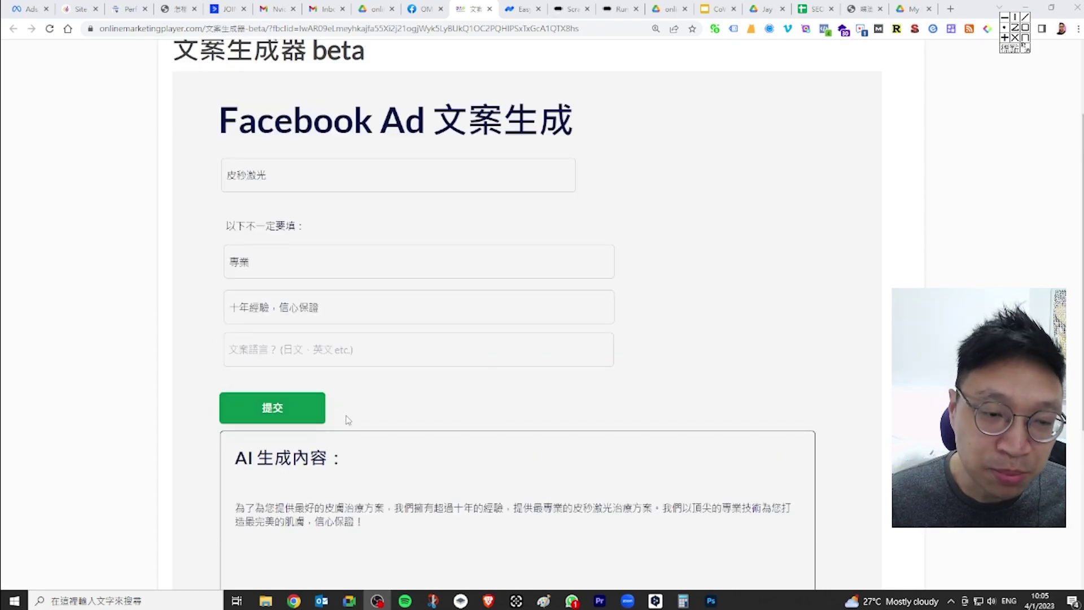